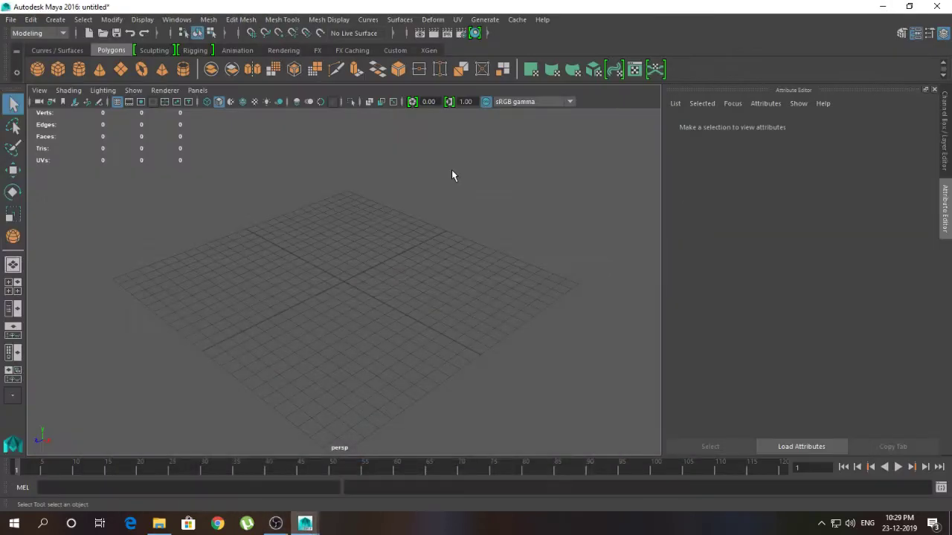
- Create a polygon sphere with a radius of about 7.18 at the grid's centre and set its axis subdivisions to 21
{"action": "left_click_drag", "start_coordinate": [355, 268], "coordinate": [385, 275], "text": "alt"}
{"action": "middle_click_drag", "start_coordinate": [425, 265], "coordinate": [396, 270], "text": "alt"}
{"action": "right_click_drag", "start_coordinate": [395, 270], "coordinate": [399, 269], "text": "alt"}
{"action": "left_click", "coordinate": [38, 69]}
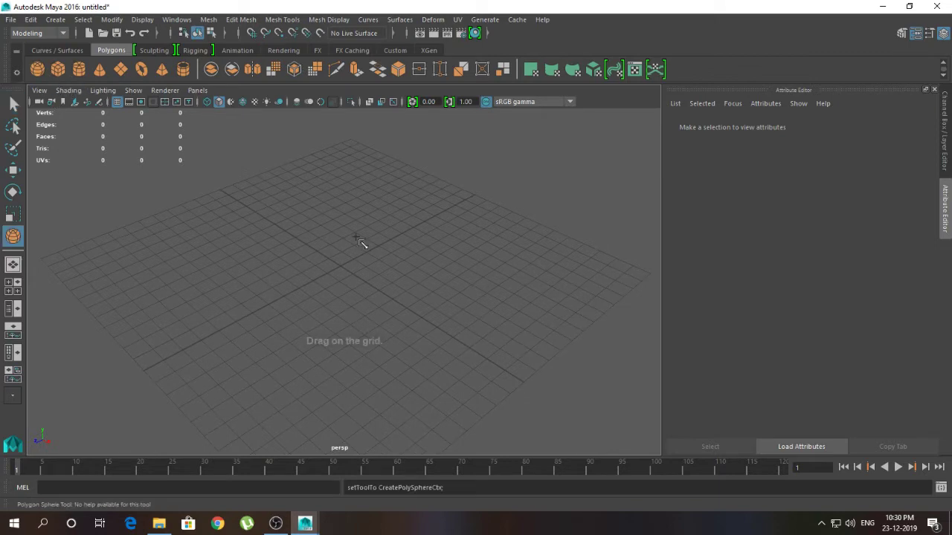
{"action": "left_click_drag", "start_coordinate": [343, 268], "coordinate": [469, 298]}
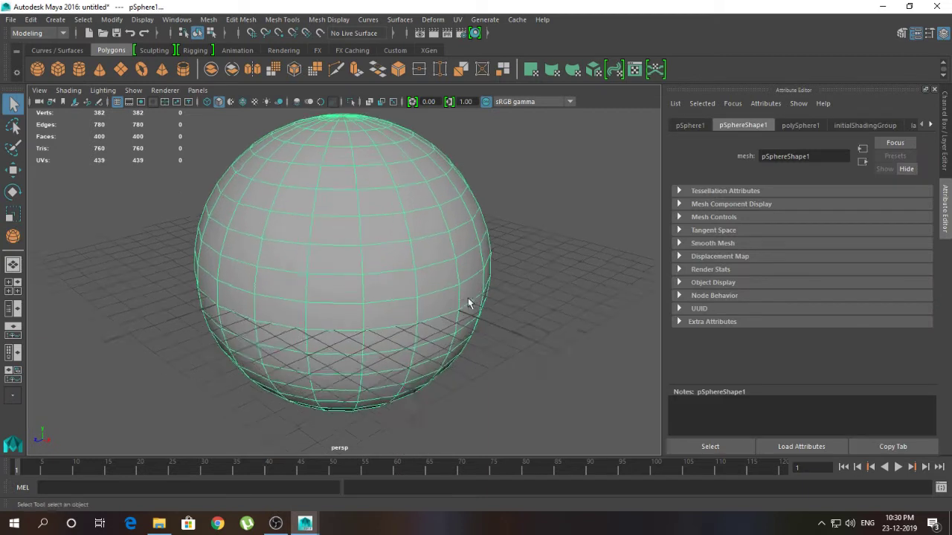
{"action": "left_click", "coordinate": [797, 126]}
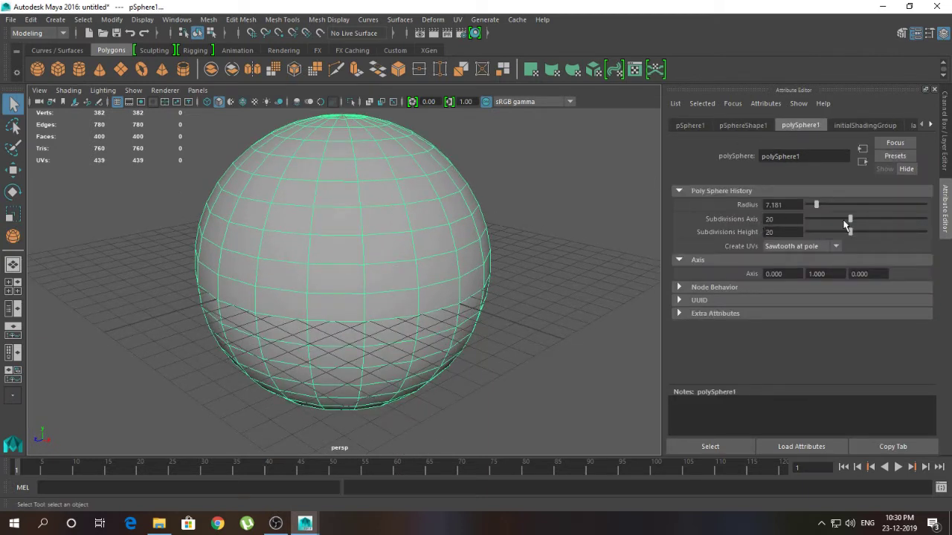
{"action": "left_click_drag", "start_coordinate": [849, 220], "coordinate": [852, 222]}
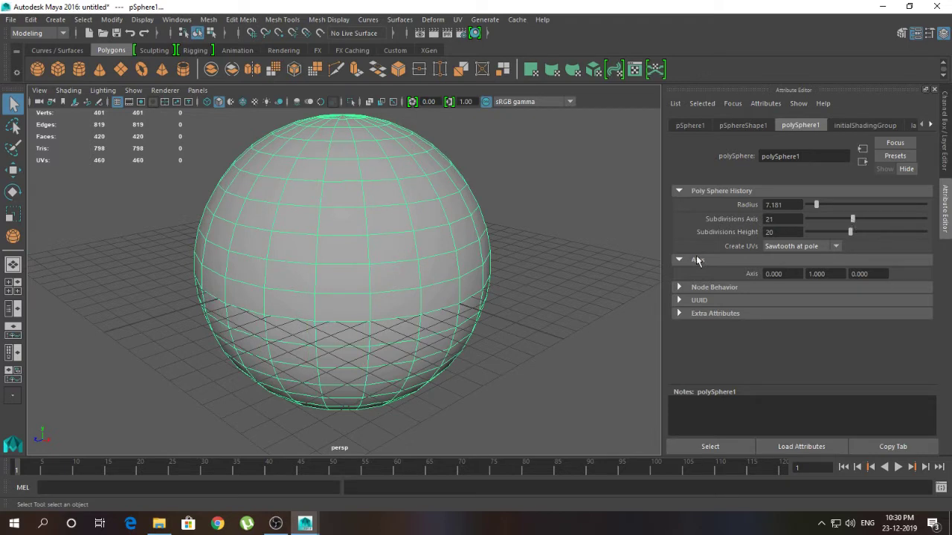
- Select the sphere's top pole vertex with soft selection on and adjust the falloff radius to cover the upper cap
{"action": "left_click_drag", "start_coordinate": [402, 290], "coordinate": [336, 257], "text": "alt"}
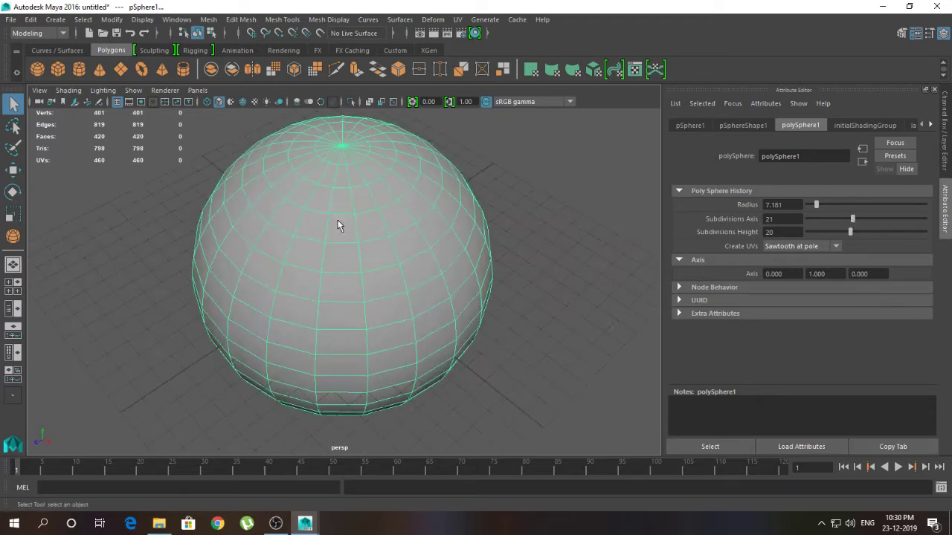
{"action": "right_click", "coordinate": [349, 171]}
{"action": "mouse_move", "coordinate": [350, 173]}
{"action": "right_mouse_down"}
{"action": "mouse_move", "coordinate": [340, 172]}
{"action": "mouse_move", "coordinate": [348, 174]}
{"action": "right_mouse_up"}
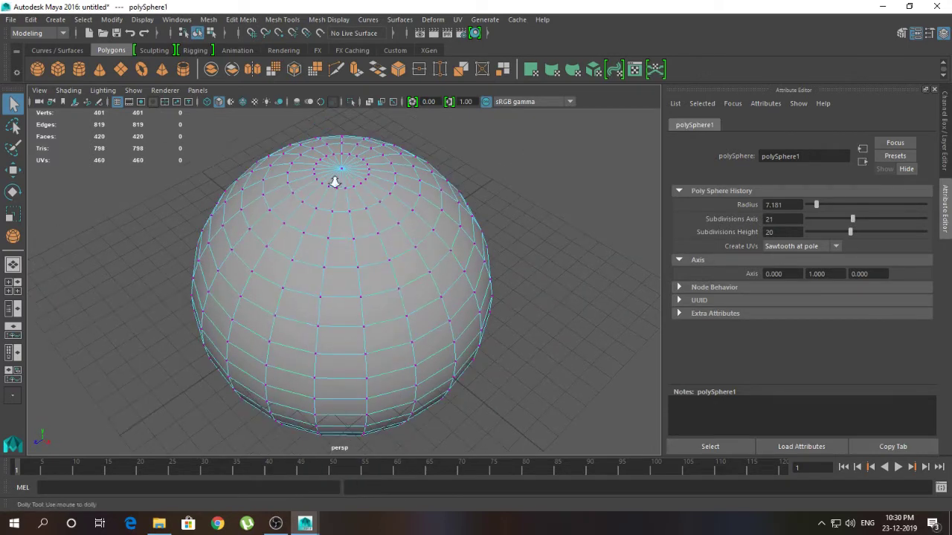
{"action": "left_click", "coordinate": [342, 162]}
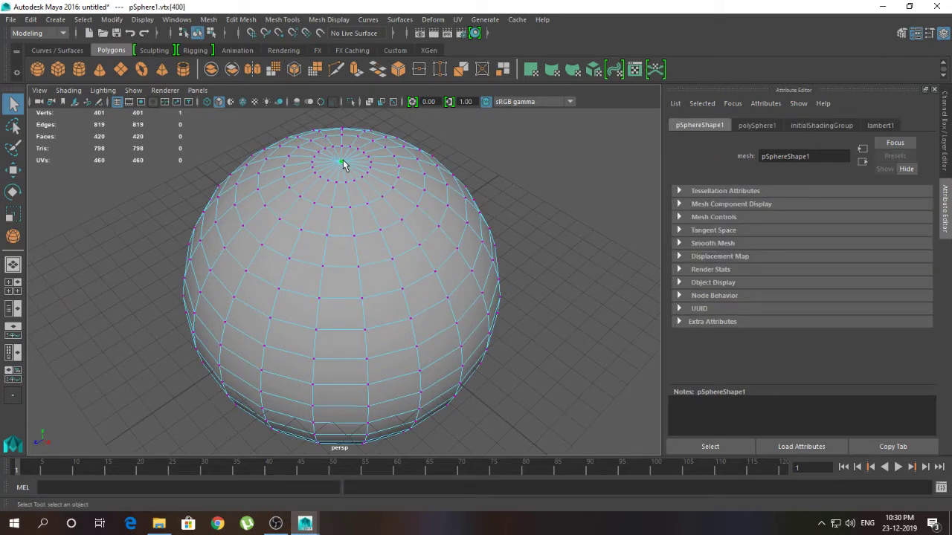
{"action": "key", "text": "b"}
{"action": "left_click_drag", "start_coordinate": [341, 162], "coordinate": [435, 174]}
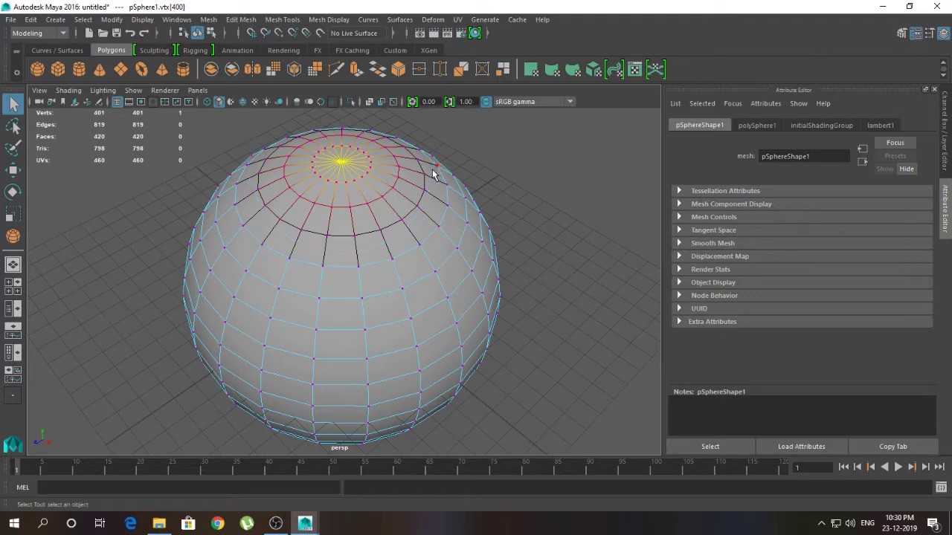
- Move the soft-selected top pole vertex downward to dent the top of the sphere
{"action": "key", "text": "w"}
{"action": "left_click_drag", "start_coordinate": [363, 216], "coordinate": [365, 192], "text": "alt"}
{"action": "middle_click_drag", "start_coordinate": [365, 192], "coordinate": [368, 233], "text": "alt"}
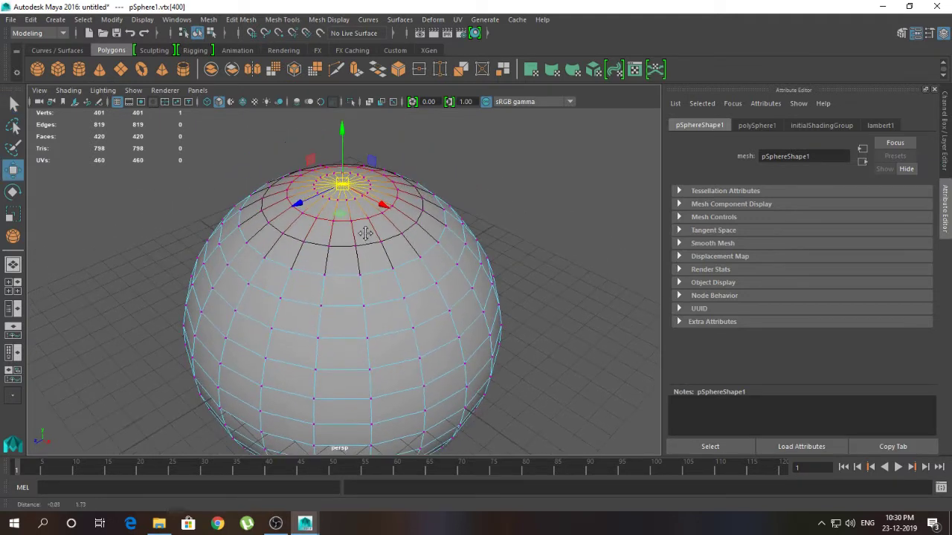
{"action": "left_click_drag", "start_coordinate": [340, 125], "coordinate": [470, 203]}
{"action": "left_click_drag", "start_coordinate": [343, 131], "coordinate": [348, 173]}
- Select the bottom pole vertex and move it upward to dent the underside of the sphere
{"action": "left_click_drag", "start_coordinate": [414, 225], "coordinate": [418, 171], "text": "alt"}
{"action": "left_click", "coordinate": [344, 421]}
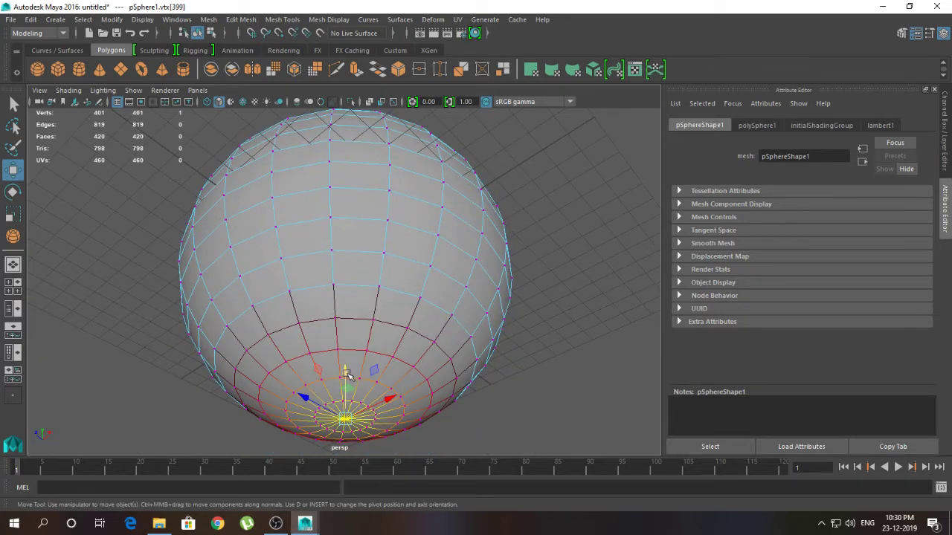
{"action": "left_click_drag", "start_coordinate": [345, 372], "coordinate": [338, 284]}
{"action": "key", "text": "ctrl+z"}
{"action": "scroll", "coordinate": [342, 344], "scroll_direction": "down", "scroll_amount": 5}
{"action": "left_click", "coordinate": [461, 347]}
- Turn off soft selection and select a strip of four edges radiating from the bottom pole along one meridian
{"action": "scroll", "coordinate": [403, 333], "scroll_direction": "up", "scroll_amount": 4}
{"action": "left_click_drag", "start_coordinate": [453, 349], "coordinate": [403, 310], "text": "alt"}
{"action": "scroll", "coordinate": [450, 320], "scroll_direction": "up", "scroll_amount": 5}
{"action": "mouse_move", "coordinate": [361, 206]}
{"action": "right_mouse_down"}
{"action": "mouse_move", "coordinate": [361, 175]}
{"action": "mouse_move", "coordinate": [361, 195]}
{"action": "right_mouse_up"}
{"action": "left_click", "coordinate": [350, 212]}
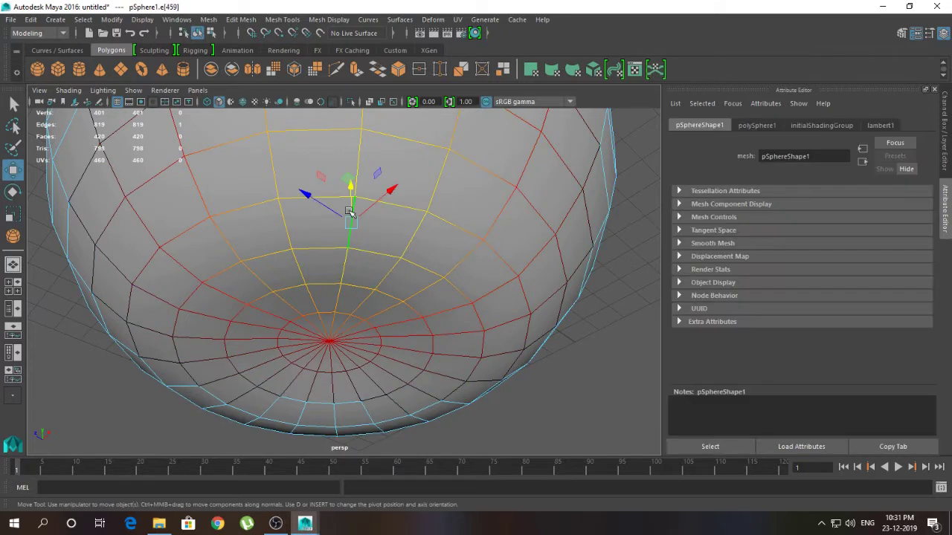
{"action": "key", "text": "b"}
{"action": "double_click", "coordinate": [336, 320], "text": "shift"}
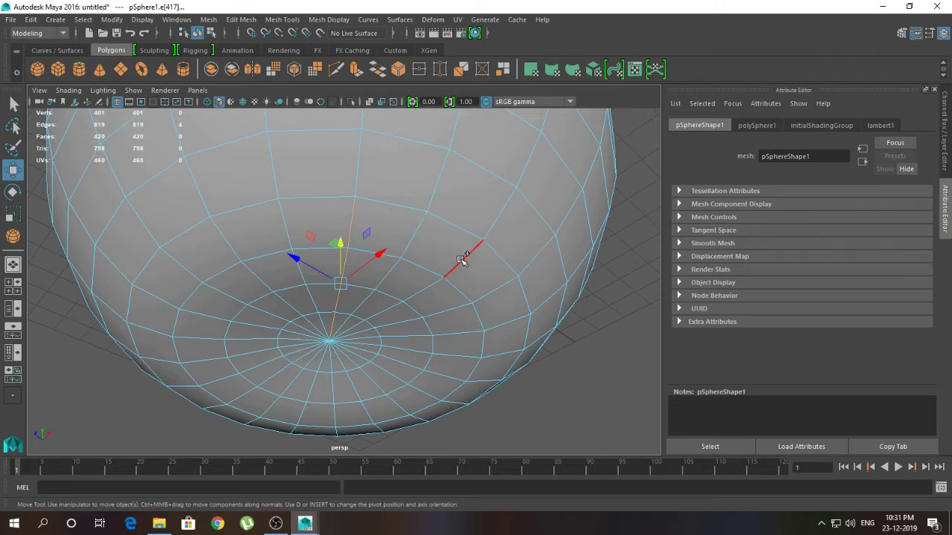
- Add matching four-edge strips on every third meridian around the bottom pole to the selection
{"action": "left_click", "coordinate": [490, 292], "text": "shift"}
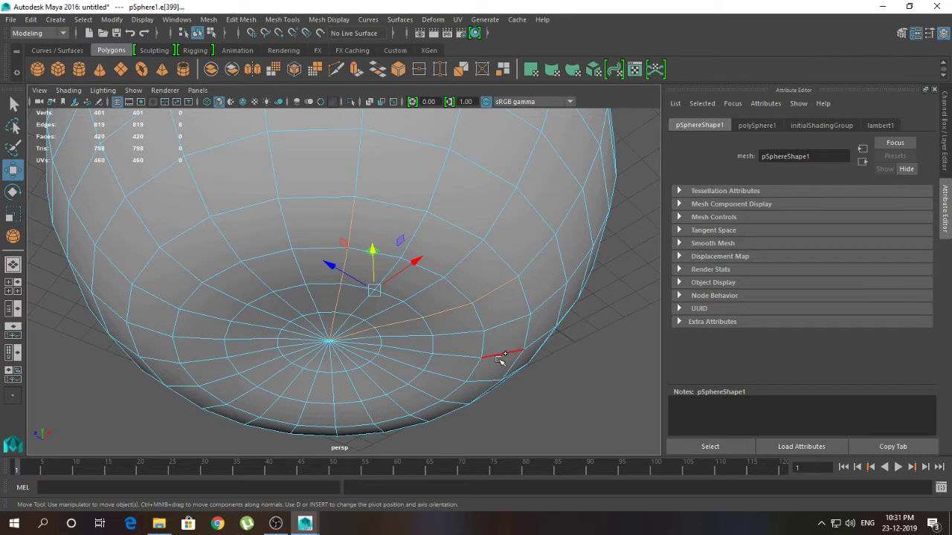
{"action": "left_click", "coordinate": [476, 380], "text": "shift"}
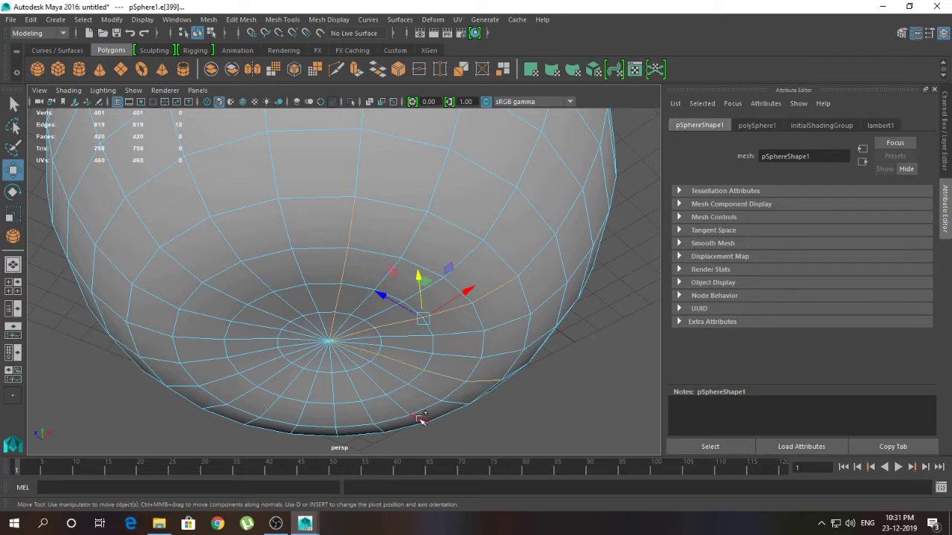
{"action": "left_click", "coordinate": [378, 429], "text": "shift"}
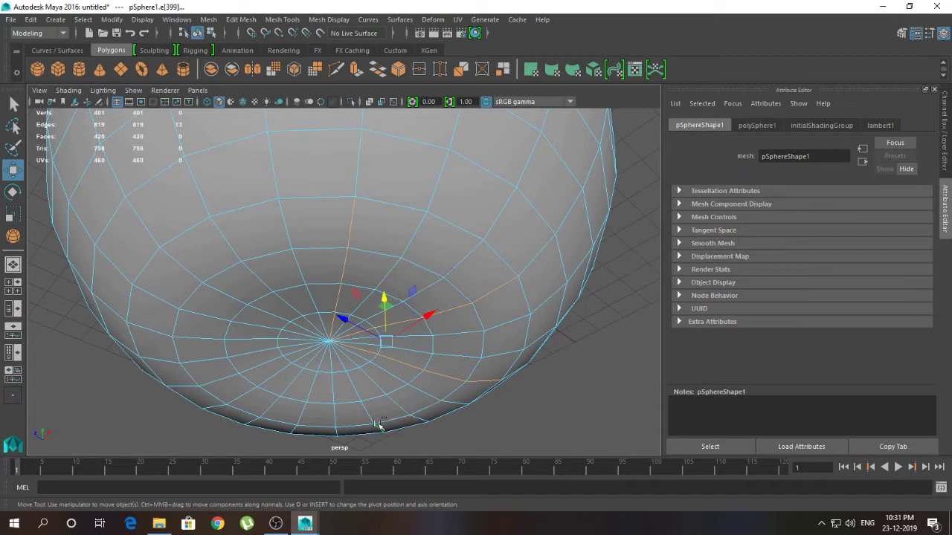
{"action": "double_click", "coordinate": [346, 363], "text": "shift"}
{"action": "scroll", "coordinate": [327, 359], "scroll_direction": "down", "scroll_amount": 5}
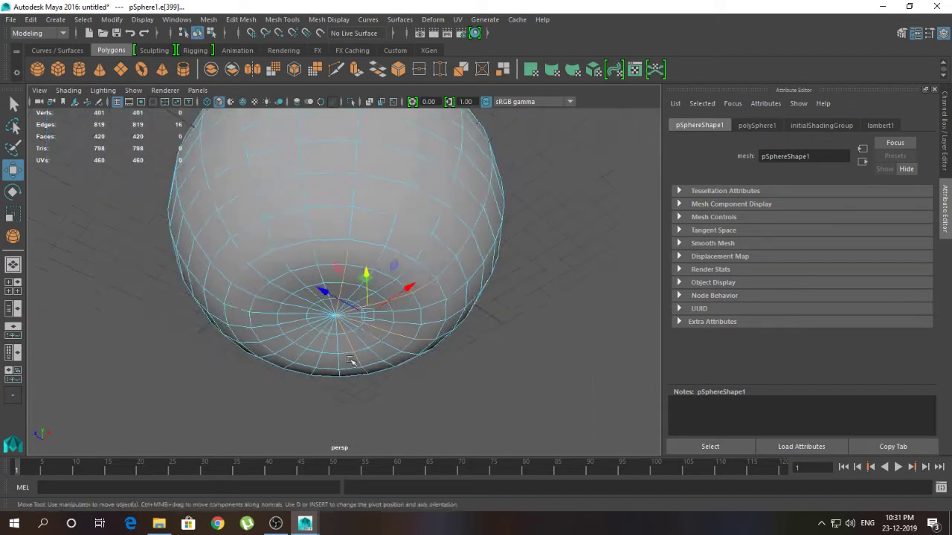
{"action": "left_click_drag", "start_coordinate": [364, 377], "coordinate": [319, 349], "text": "alt"}
{"action": "right_click_drag", "start_coordinate": [321, 349], "coordinate": [390, 360], "text": "alt"}
{"action": "left_click_drag", "start_coordinate": [411, 364], "coordinate": [335, 364], "text": "alt"}
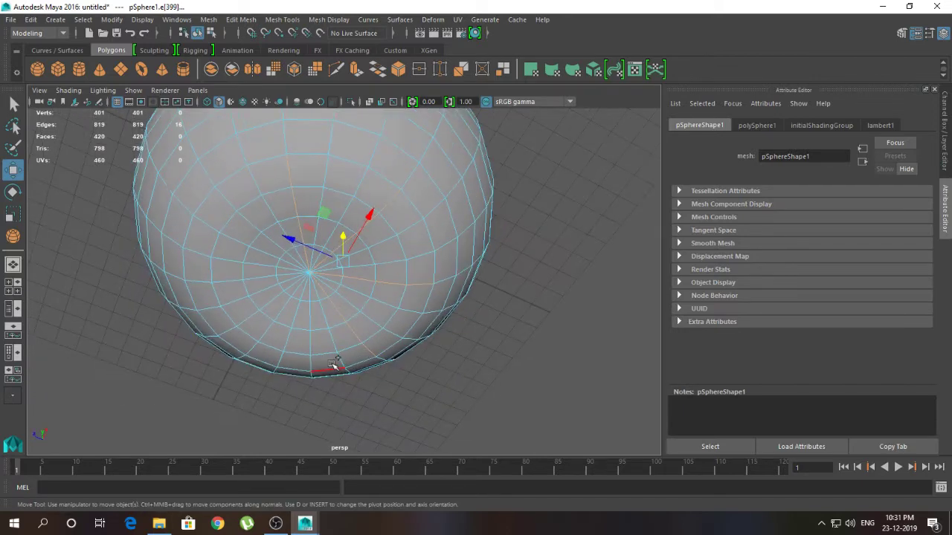
{"action": "left_click", "coordinate": [283, 361], "text": "shift"}
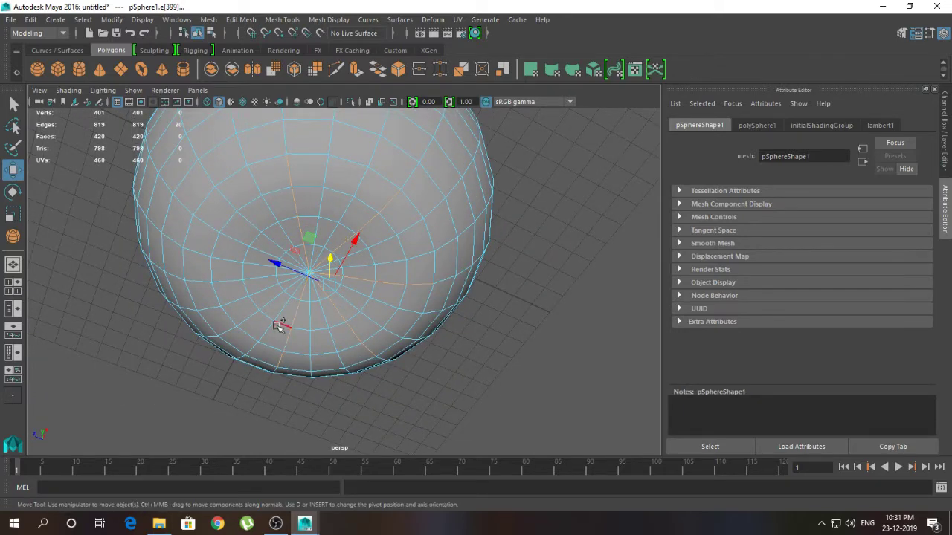
{"action": "left_click", "coordinate": [220, 309], "text": "shift"}
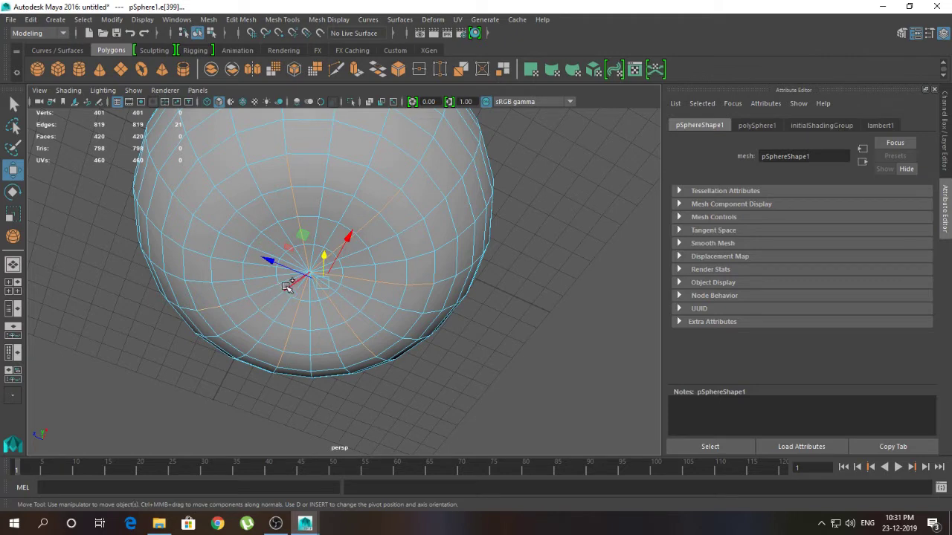
{"action": "left_click", "coordinate": [213, 228], "text": "shift"}
- Try to raise the seven selected edge strips to form grooves around the bottom pole, using the smooth mesh preview
{"action": "left_click_drag", "start_coordinate": [403, 319], "coordinate": [363, 334], "text": "alt"}
{"action": "left_click_drag", "start_coordinate": [282, 312], "coordinate": [283, 300]}
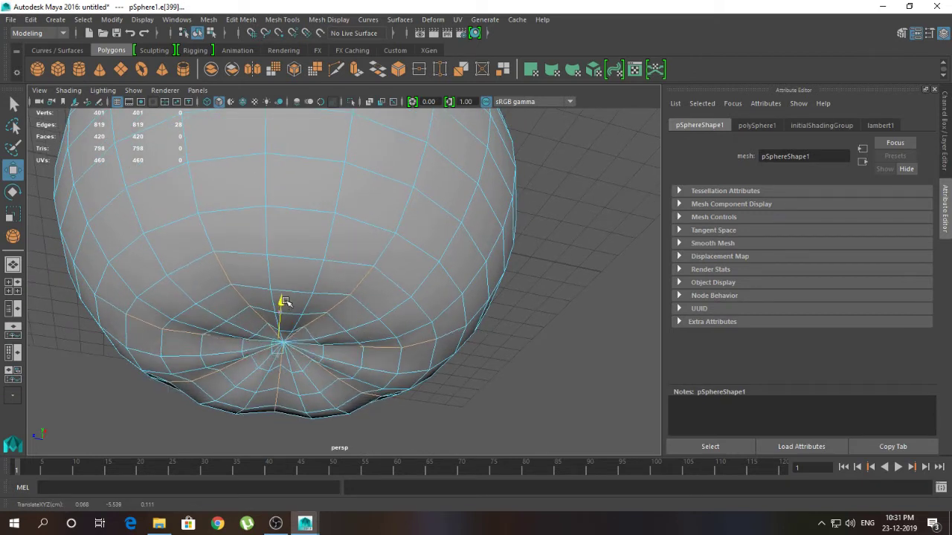
{"action": "left_click_drag", "start_coordinate": [285, 301], "coordinate": [288, 300]}
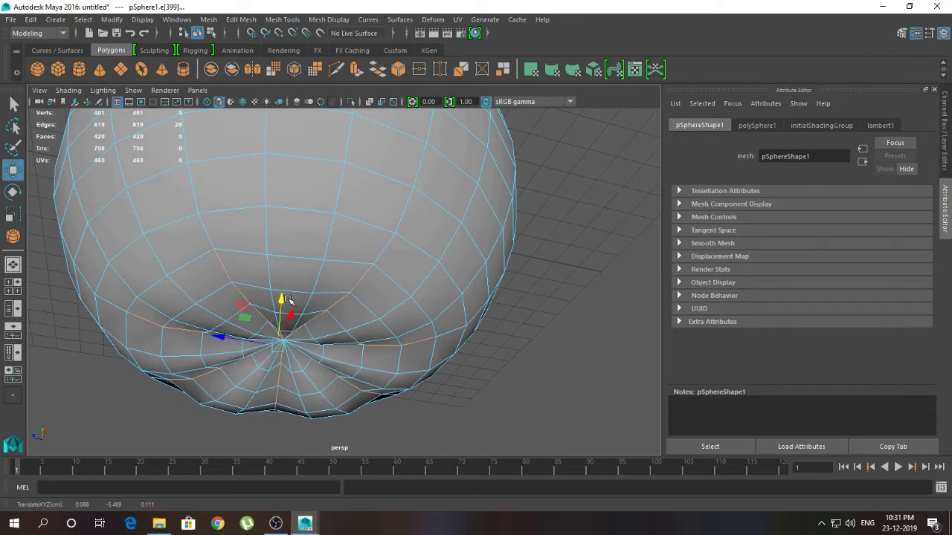
{"action": "key", "text": "3"}
{"action": "mouse_move", "coordinate": [293, 307]}
{"action": "left_mouse_down"}
{"action": "mouse_move", "coordinate": [292, 279]}
{"action": "mouse_move", "coordinate": [288, 304]}
{"action": "left_mouse_up"}
{"action": "right_click_drag", "start_coordinate": [399, 307], "coordinate": [290, 312], "text": "alt"}
{"action": "left_click_drag", "start_coordinate": [290, 312], "coordinate": [287, 344], "text": "alt"}
{"action": "left_click_drag", "start_coordinate": [306, 293], "coordinate": [310, 295]}
{"action": "left_click_drag", "start_coordinate": [378, 308], "coordinate": [360, 321], "text": "alt"}
- Undo the upward moves of the four-edge strips, restoring their selection
{"action": "right_click_drag", "start_coordinate": [324, 207], "coordinate": [382, 190]}
{"action": "right_click_drag", "start_coordinate": [446, 260], "coordinate": [439, 261], "text": "alt"}
{"action": "left_click_drag", "start_coordinate": [439, 260], "coordinate": [396, 303], "text": "alt"}
{"action": "right_click_drag", "start_coordinate": [395, 303], "coordinate": [427, 295], "text": "alt"}
{"action": "key", "text": "ctrl+z"}
{"action": "key", "text": "ctrl+z"}
{"action": "key", "text": "ctrl+z"}
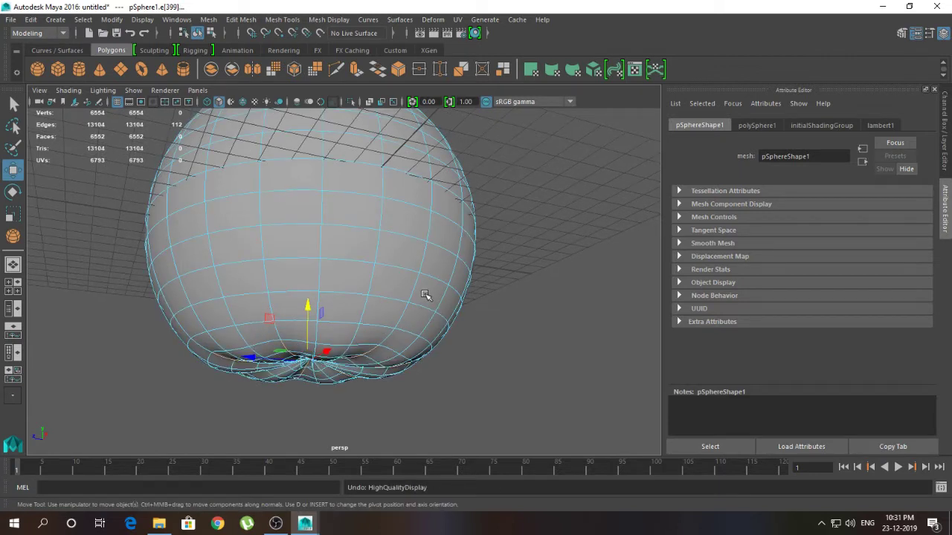
{"action": "key", "text": "ctrl+z"}
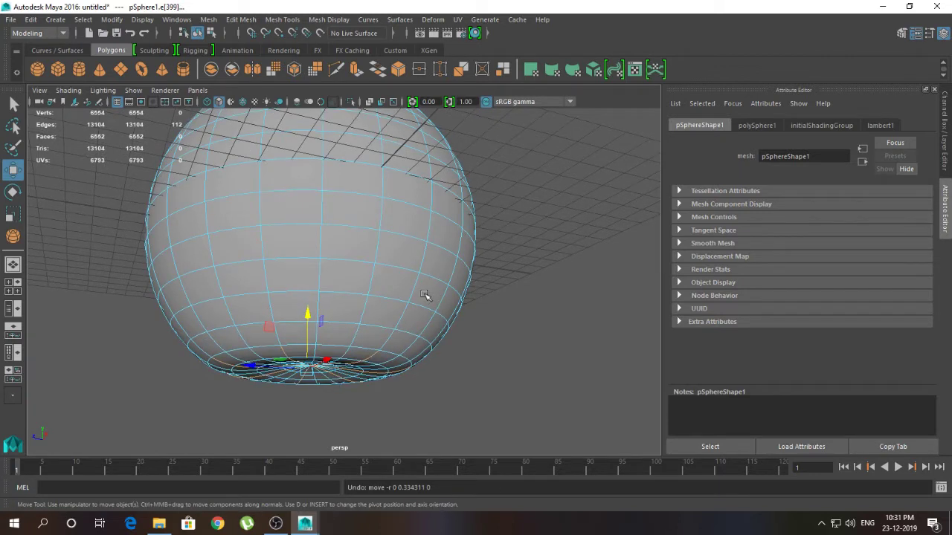
- Extend three of the selected edge strips outward along their meridians by two more edges each
{"action": "right_click_drag", "start_coordinate": [388, 339], "coordinate": [384, 174]}
{"action": "left_click", "coordinate": [394, 338], "text": "shift"}
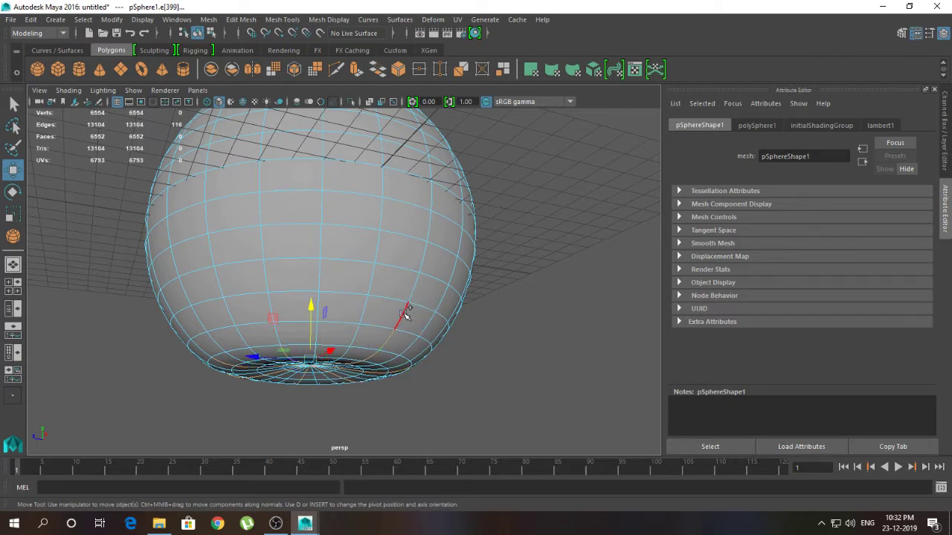
{"action": "left_click", "coordinate": [405, 314], "text": "shift"}
{"action": "left_click_drag", "start_coordinate": [356, 331], "coordinate": [366, 285], "text": "alt"}
{"action": "right_click_drag", "start_coordinate": [366, 285], "coordinate": [444, 320], "text": "alt"}
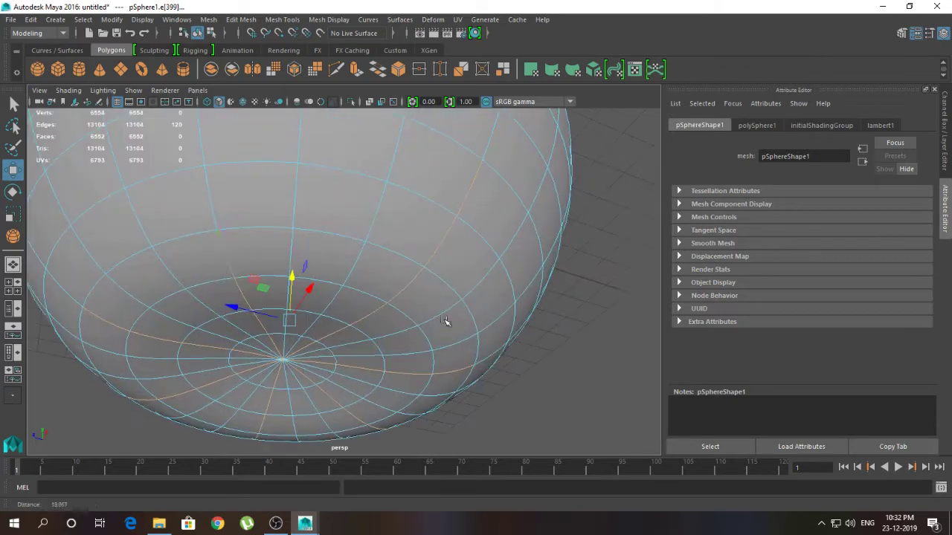
{"action": "left_click", "coordinate": [213, 220], "text": "shift"}
{"action": "left_click", "coordinate": [204, 155], "text": "shift"}
{"action": "middle_click_drag", "start_coordinate": [171, 257], "coordinate": [275, 257], "text": "alt"}
{"action": "left_click", "coordinate": [177, 276], "text": "shift"}
{"action": "left_click", "coordinate": [144, 246], "text": "shift"}
- Extend the remaining four edge strips by two edges each, matching the others around the underside
{"action": "left_click_drag", "start_coordinate": [144, 247], "coordinate": [289, 295], "text": "alt"}
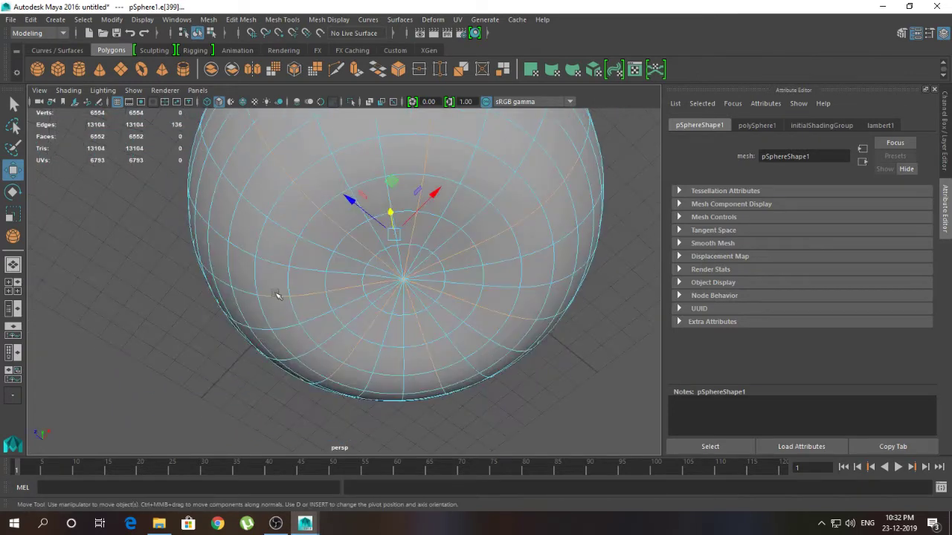
{"action": "left_click", "coordinate": [229, 287], "text": "shift"}
{"action": "left_click_drag", "start_coordinate": [295, 330], "coordinate": [339, 290], "text": "alt"}
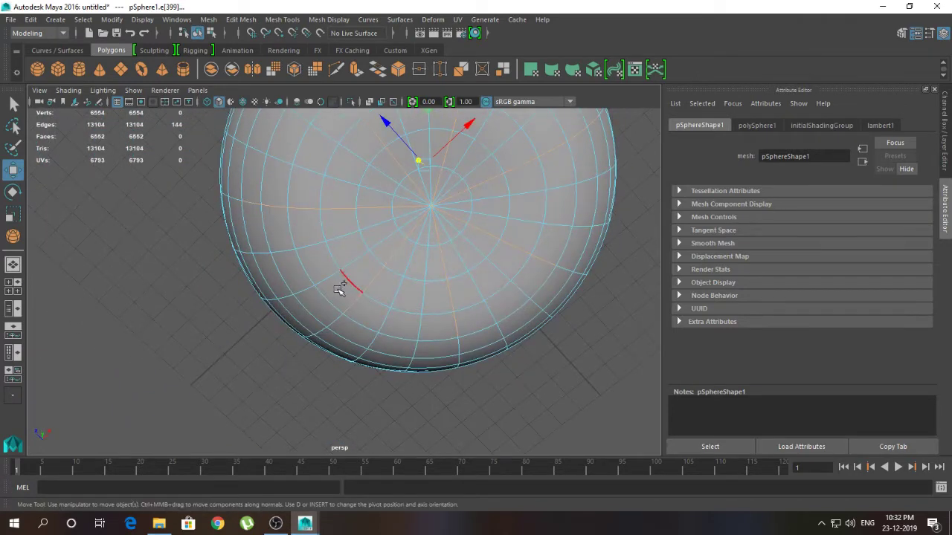
{"action": "left_click", "coordinate": [339, 318], "text": "shift"}
{"action": "left_click", "coordinate": [322, 333], "text": "shift"}
{"action": "left_click_drag", "start_coordinate": [355, 340], "coordinate": [372, 309], "text": "alt"}
{"action": "left_click", "coordinate": [457, 282], "text": "shift"}
{"action": "left_click", "coordinate": [461, 309], "text": "shift"}
{"action": "left_click_drag", "start_coordinate": [496, 309], "coordinate": [429, 339], "text": "alt"}
{"action": "left_click", "coordinate": [507, 413], "text": "shift"}
{"action": "left_click_drag", "start_coordinate": [505, 411], "coordinate": [399, 411], "text": "alt"}
{"action": "left_click", "coordinate": [508, 368], "text": "shift"}
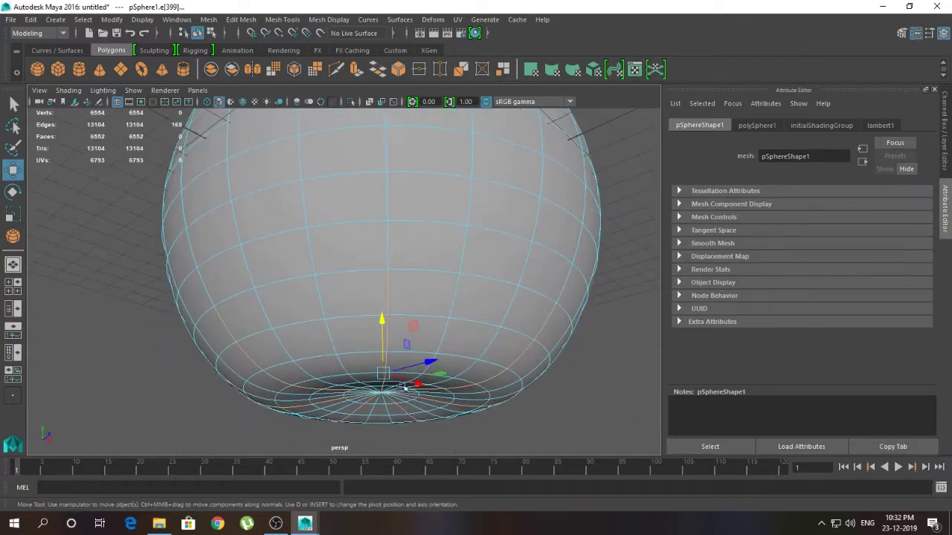
- Try to raise the extended edge strips to form longer grooves and inspect the smoothed shape in object mode
{"action": "left_click_drag", "start_coordinate": [402, 338], "coordinate": [354, 363], "text": "alt"}
{"action": "left_click_drag", "start_coordinate": [315, 332], "coordinate": [321, 316]}
{"action": "key", "text": "3"}
{"action": "scroll", "coordinate": [419, 321], "scroll_direction": "down", "scroll_amount": 2}
{"action": "scroll", "coordinate": [418, 321], "scroll_direction": "down", "scroll_amount": 2}
{"action": "left_click_drag", "start_coordinate": [407, 323], "coordinate": [385, 347], "text": "alt"}
{"action": "right_click_drag", "start_coordinate": [336, 209], "coordinate": [382, 186]}
{"action": "scroll", "coordinate": [393, 209], "scroll_direction": "down", "scroll_amount": 1}
{"action": "left_click_drag", "start_coordinate": [397, 219], "coordinate": [413, 265], "text": "alt"}
{"action": "left_click", "coordinate": [449, 288]}
{"action": "mouse_move", "coordinate": [454, 304]}
{"action": "left_mouse_down", "text": "alt"}
{"action": "mouse_move", "coordinate": [465, 275]}
{"action": "mouse_move", "coordinate": [453, 289]}
{"action": "left_mouse_up", "text": "alt"}
{"action": "scroll", "coordinate": [454, 304], "scroll_direction": "up", "scroll_amount": 3}
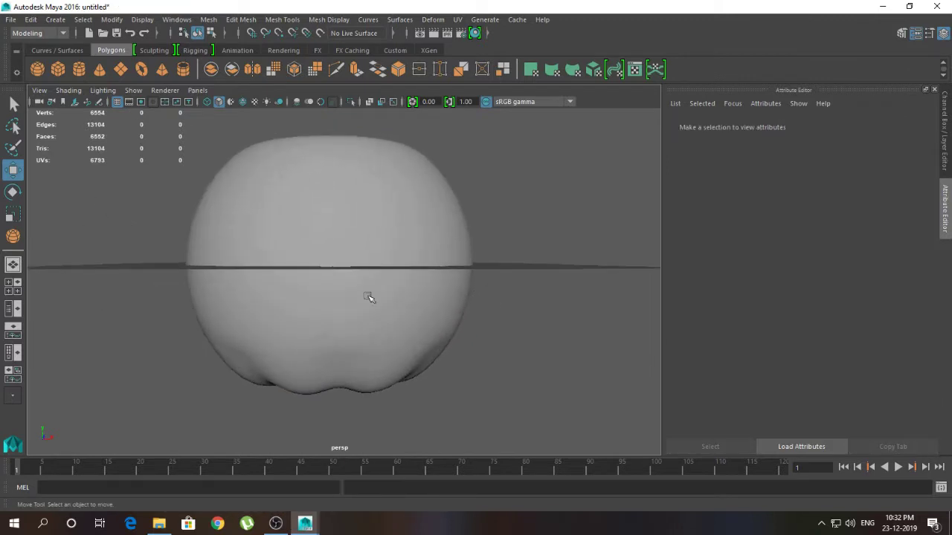
- Undo the deselection and the upward moves of the extended edge strips
{"action": "key", "text": "ctrl+z"}
{"action": "key", "text": "ctrl+z"}
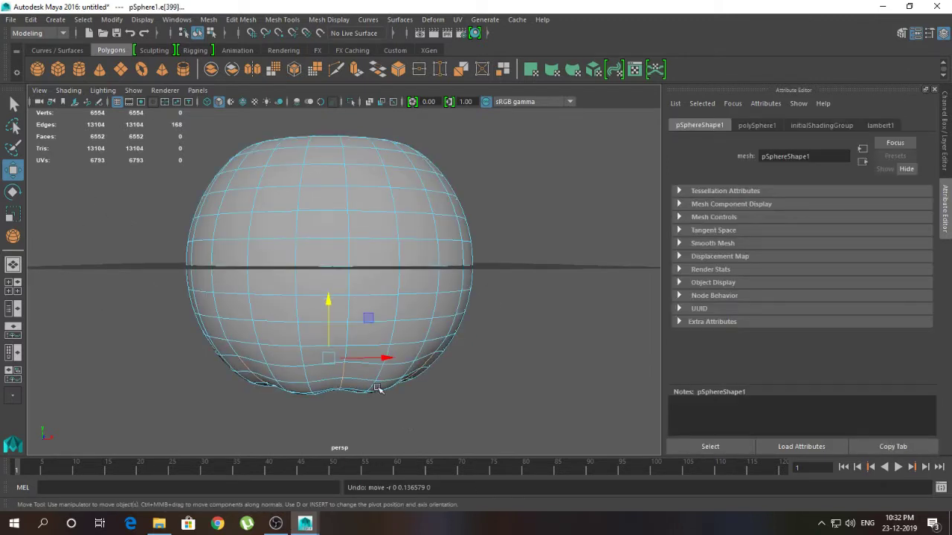
{"action": "key", "text": "ctrl+z"}
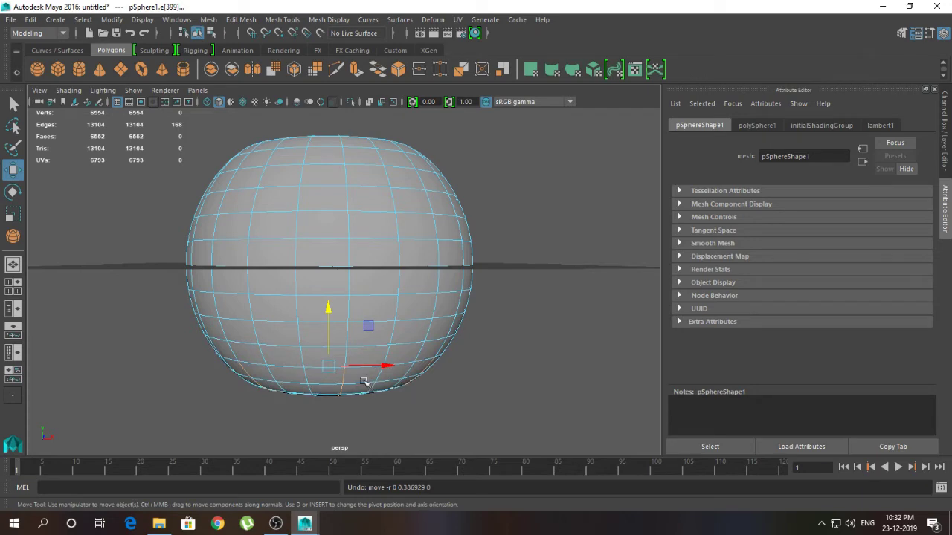
- Try to remove the outermost edges of the strips from the selection with a box selection in the side view
{"action": "left_click_drag", "start_coordinate": [369, 388], "coordinate": [340, 347], "text": "alt"}
{"action": "scroll", "coordinate": [344, 354], "scroll_direction": "up", "scroll_amount": 3}
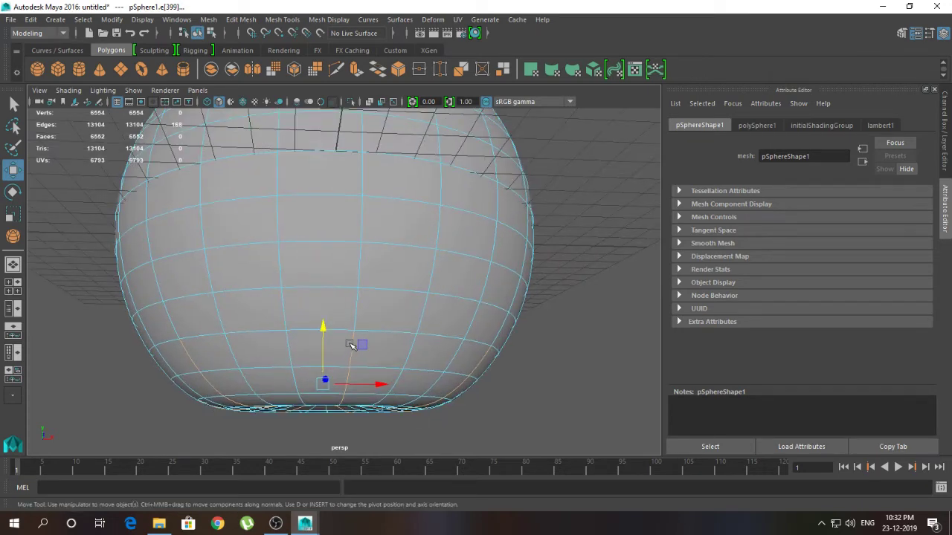
{"action": "key", "text": "space"}
{"action": "left_click_drag", "start_coordinate": [409, 401], "coordinate": [592, 424]}
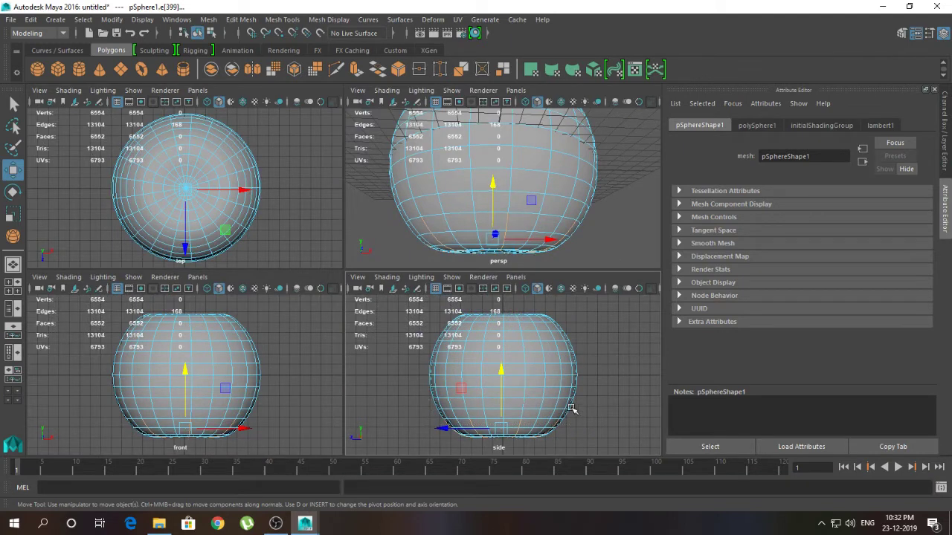
{"action": "left_click_drag", "start_coordinate": [430, 409], "coordinate": [571, 425], "text": "ctrl"}
{"action": "key", "text": "space"}
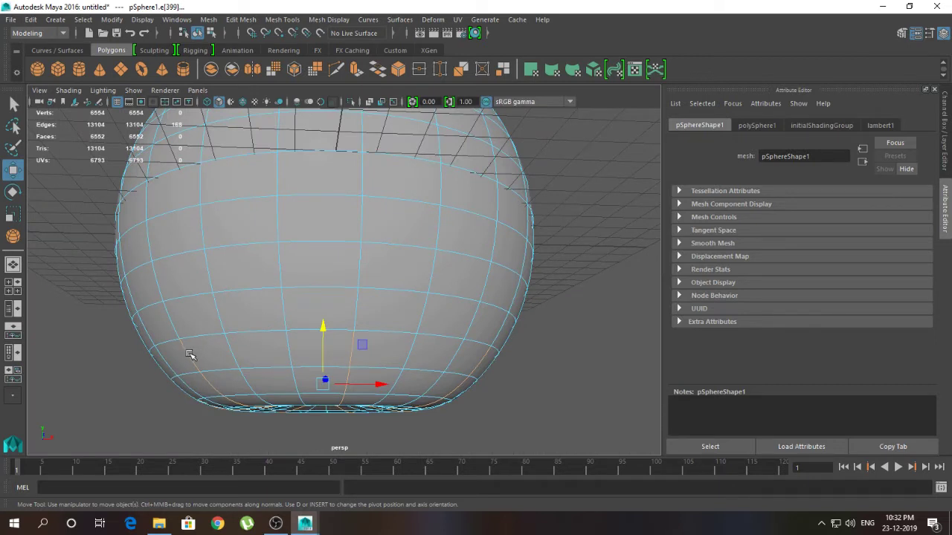
- Deselect the outermost edge of each of the seven strips using a box selection in the side view
{"action": "right_click_drag", "start_coordinate": [190, 353], "coordinate": [191, 177]}
{"action": "left_click_drag", "start_coordinate": [300, 368], "coordinate": [511, 353]}
{"action": "key", "text": "ctrl+z"}
{"action": "key", "text": "space"}
{"action": "left_click_drag", "start_coordinate": [397, 405], "coordinate": [584, 423]}
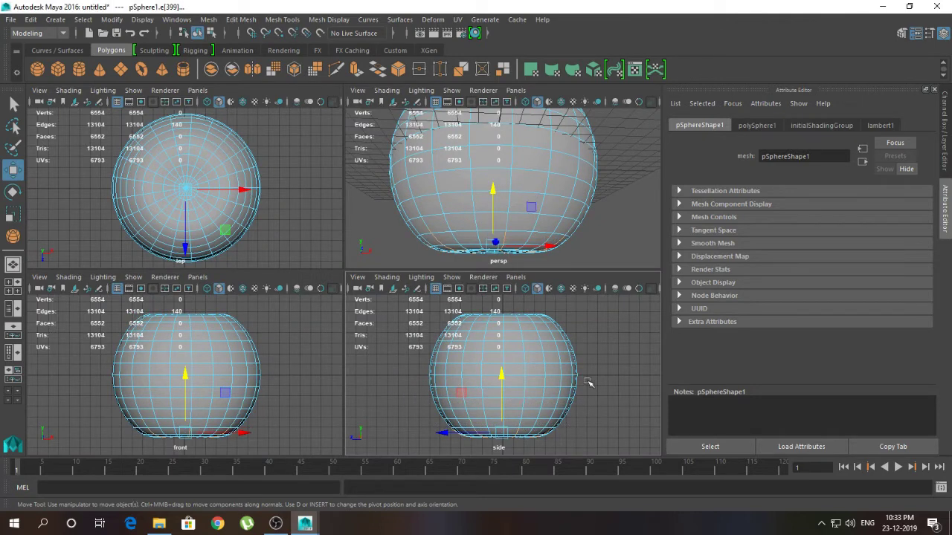
- Raise the selected groove edges on the underside slightly, and return the sphere to object mode
{"action": "left_click_drag", "start_coordinate": [494, 190], "coordinate": [496, 183]}
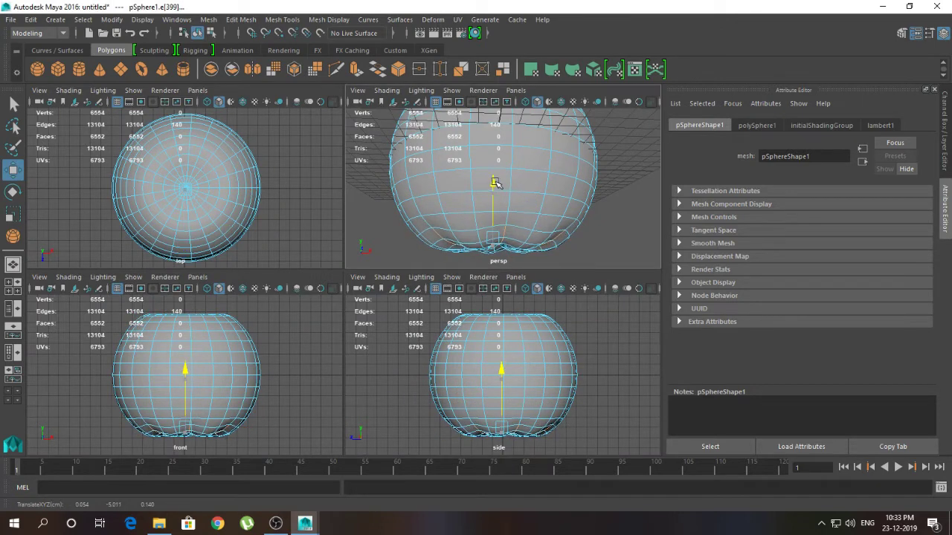
{"action": "key", "text": "space"}
{"action": "left_click_drag", "start_coordinate": [322, 331], "coordinate": [323, 327]}
{"action": "right_click_drag", "start_coordinate": [558, 329], "coordinate": [302, 281], "text": "alt"}
{"action": "left_click_drag", "start_coordinate": [303, 282], "coordinate": [379, 264], "text": "alt"}
{"action": "right_click_drag", "start_coordinate": [380, 264], "coordinate": [471, 339], "text": "alt"}
{"action": "right_click_drag", "start_coordinate": [340, 217], "coordinate": [394, 191]}
{"action": "right_click_drag", "start_coordinate": [446, 214], "coordinate": [537, 318], "text": "alt"}
{"action": "left_click", "coordinate": [393, 240]}
- Select all the edges radiating from the sphere's top pole and delete them to merge the cap into one face
{"action": "left_click_drag", "start_coordinate": [394, 240], "coordinate": [394, 274], "text": "alt"}
{"action": "right_click_drag", "start_coordinate": [395, 274], "coordinate": [416, 263], "text": "alt"}
{"action": "middle_click_drag", "start_coordinate": [416, 263], "coordinate": [462, 253], "text": "alt"}
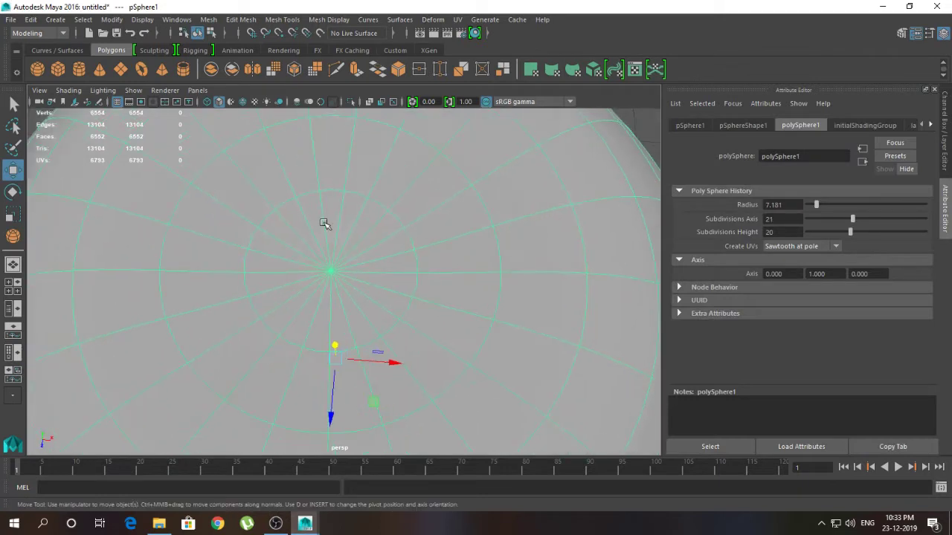
{"action": "right_click_drag", "start_coordinate": [324, 223], "coordinate": [319, 216], "text": "alt"}
{"action": "left_click_drag", "start_coordinate": [319, 216], "coordinate": [313, 205], "text": "alt"}
{"action": "right_click_drag", "start_coordinate": [313, 205], "coordinate": [312, 187]}
{"action": "left_click", "coordinate": [312, 189]}
{"action": "left_click", "coordinate": [325, 189], "text": "shift"}
{"action": "left_click", "coordinate": [339, 185], "text": "shift"}
{"action": "left_click", "coordinate": [359, 189], "text": "shift"}
{"action": "left_click", "coordinate": [378, 195], "text": "shift"}
{"action": "left_click", "coordinate": [377, 208], "text": "shift"}
{"action": "left_click", "coordinate": [377, 222], "text": "shift"}
{"action": "left_click", "coordinate": [376, 234], "text": "shift"}
{"action": "left_click", "coordinate": [371, 255], "text": "shift"}
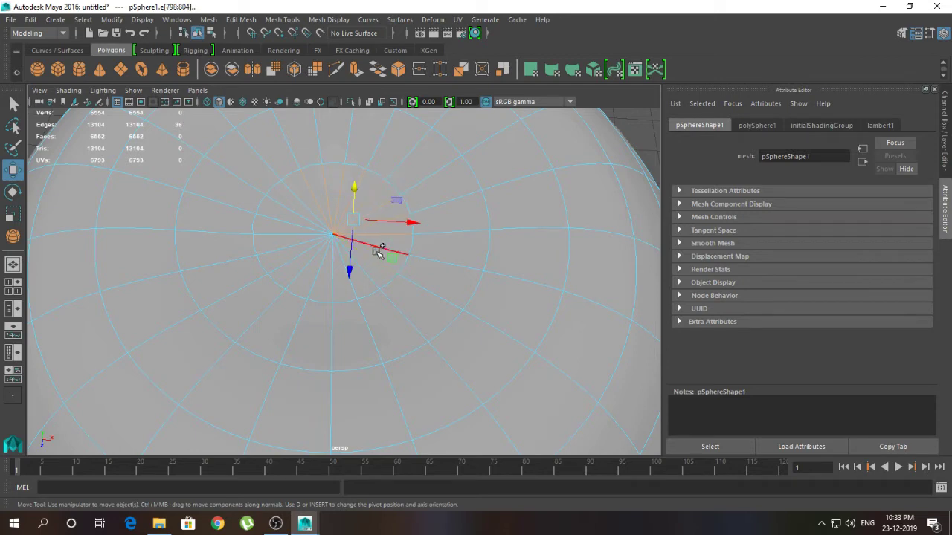
{"action": "left_click", "coordinate": [355, 282], "text": "shift"}
{"action": "left_click_drag", "start_coordinate": [332, 293], "coordinate": [300, 204]}
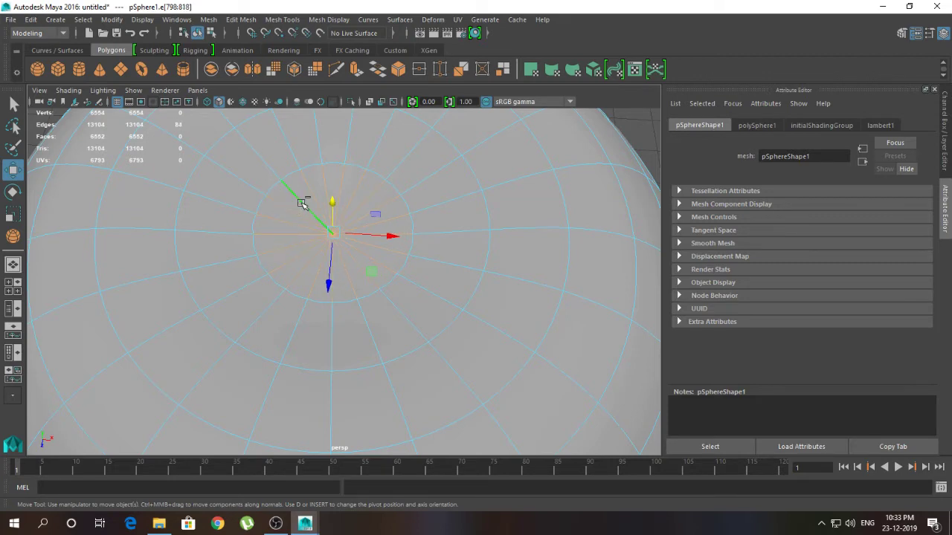
{"action": "right_click_drag", "start_coordinate": [302, 205], "coordinate": [272, 217], "text": "shift"}
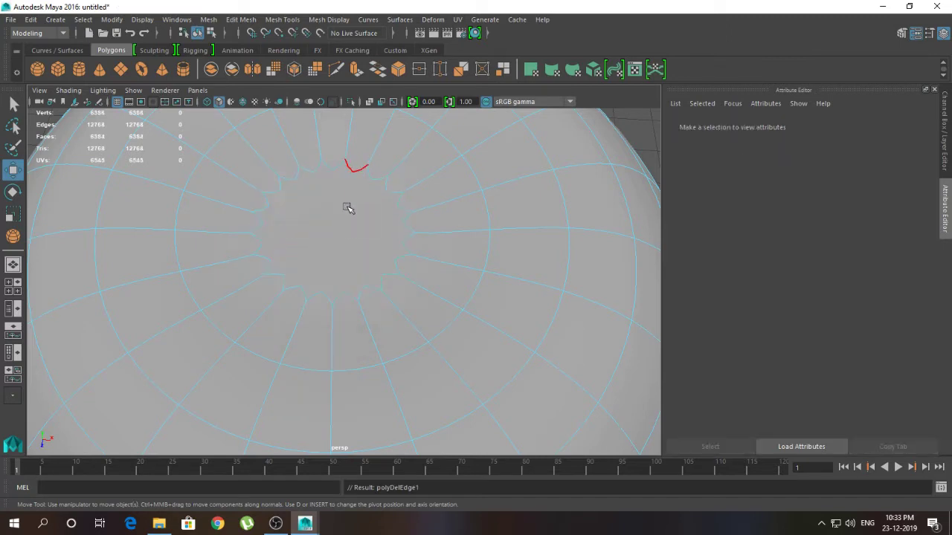
- Turn off smooth preview, then extrude the merged top cap face and scale it inward to a small central face
{"action": "key", "text": "1"}
{"action": "right_click_drag", "start_coordinate": [349, 209], "coordinate": [355, 240]}
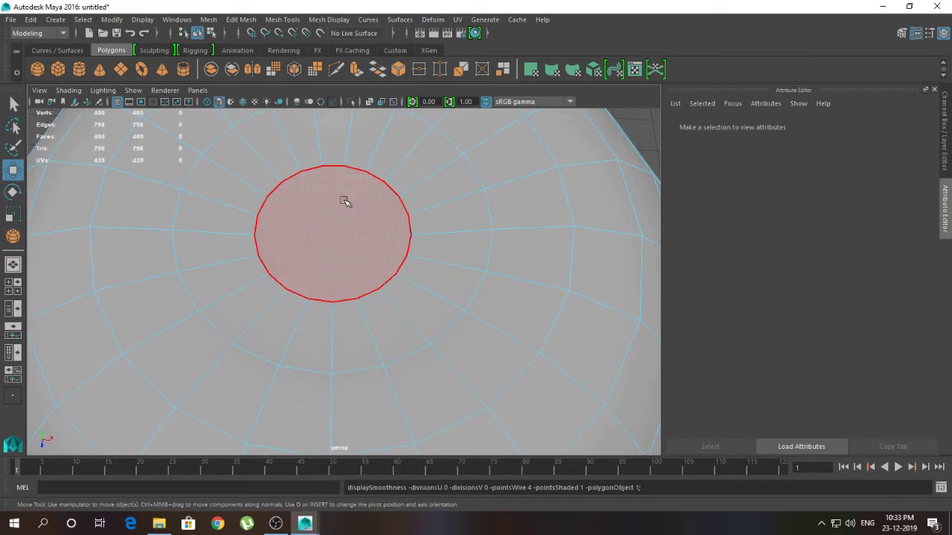
{"action": "left_click", "coordinate": [357, 208]}
{"action": "right_click_drag", "start_coordinate": [350, 191], "coordinate": [351, 222], "text": "shift"}
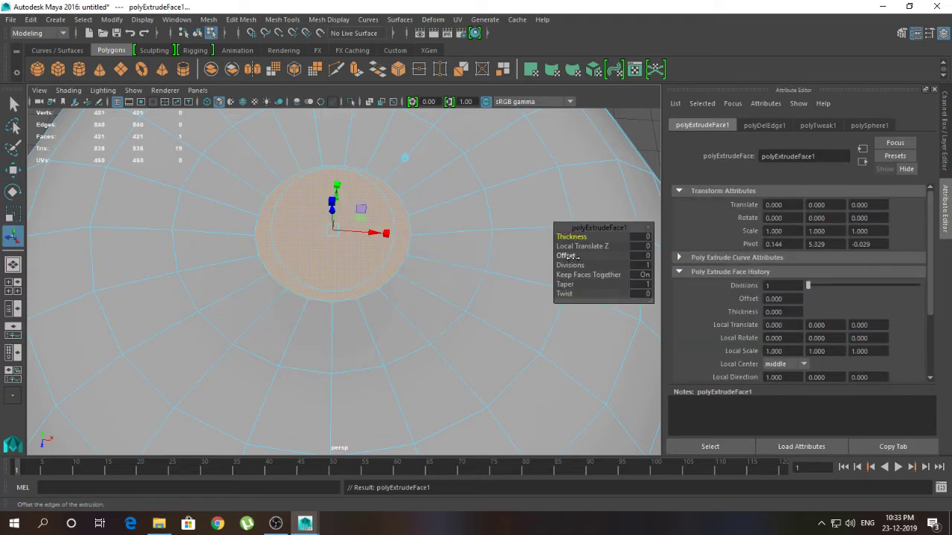
{"action": "key", "text": "r"}
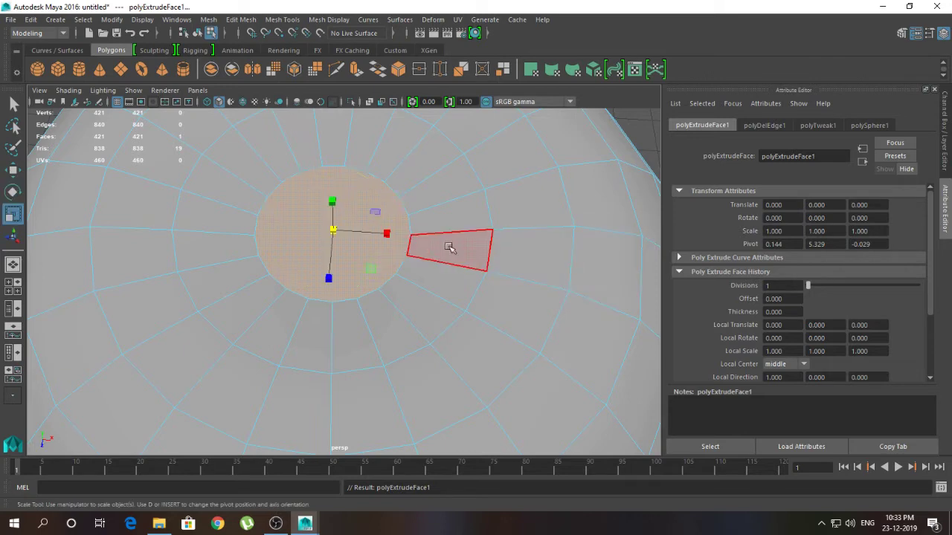
{"action": "left_click_drag", "start_coordinate": [335, 230], "coordinate": [359, 278]}
- Extrude the small central face again and raise it above the rim to form an upright stem
{"action": "key", "text": "ctrl+e"}
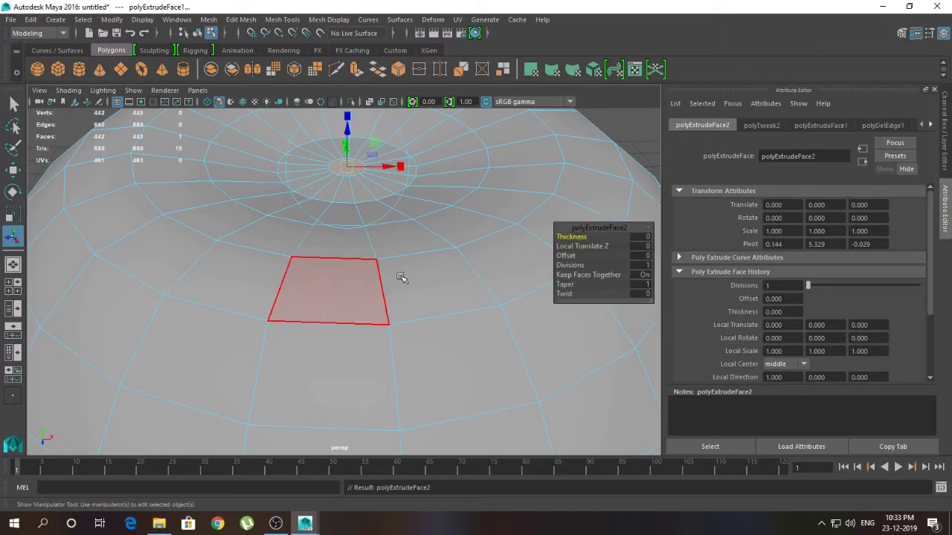
{"action": "left_click_drag", "start_coordinate": [439, 293], "coordinate": [374, 295], "text": "alt"}
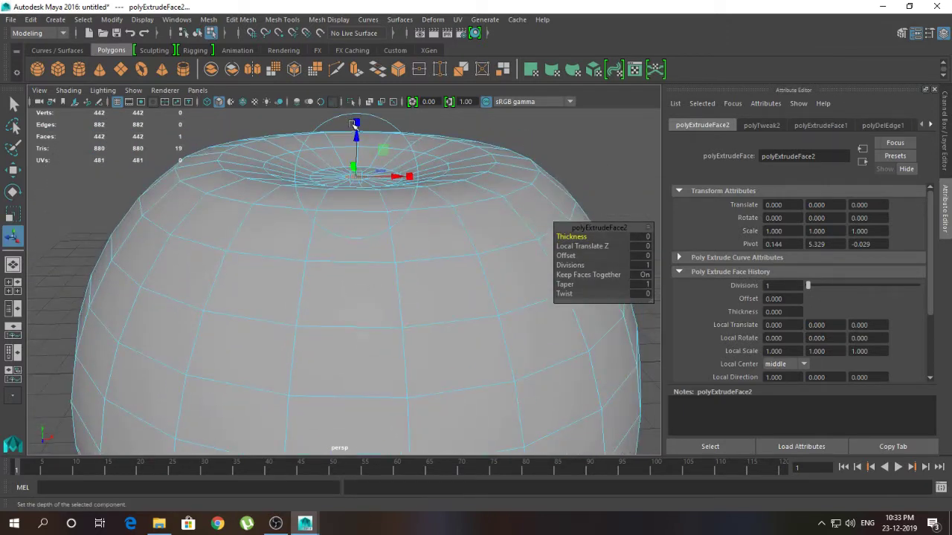
{"action": "key", "text": "w"}
{"action": "left_click_drag", "start_coordinate": [359, 134], "coordinate": [371, 71]}
{"action": "scroll", "coordinate": [361, 226], "scroll_direction": "down", "scroll_amount": 5}
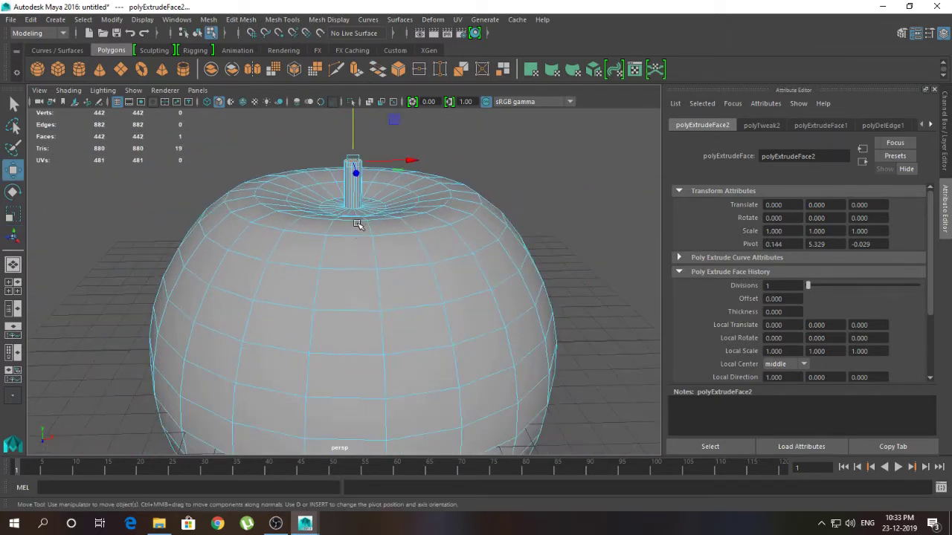
{"action": "left_click_drag", "start_coordinate": [350, 131], "coordinate": [351, 124]}
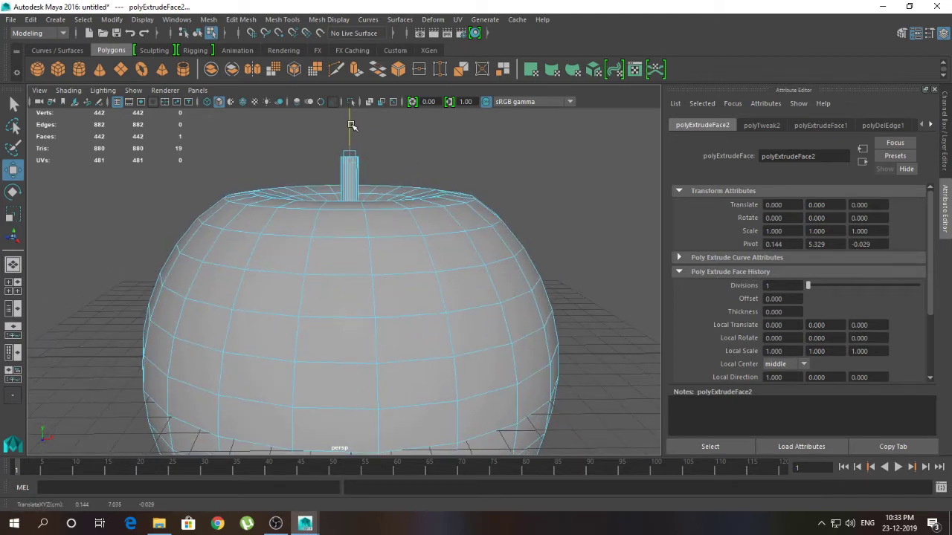
- Extrude the stem's end face and move it up and sideways to make the stem lean
{"action": "key", "text": "ctrl+e"}
{"action": "key", "text": "w"}
{"action": "left_click_drag", "start_coordinate": [351, 149], "coordinate": [383, 195]}
- Undo the last change to the stem tip and narrow the end face by scaling it along X
{"action": "key", "text": "e"}
{"action": "key", "text": "r"}
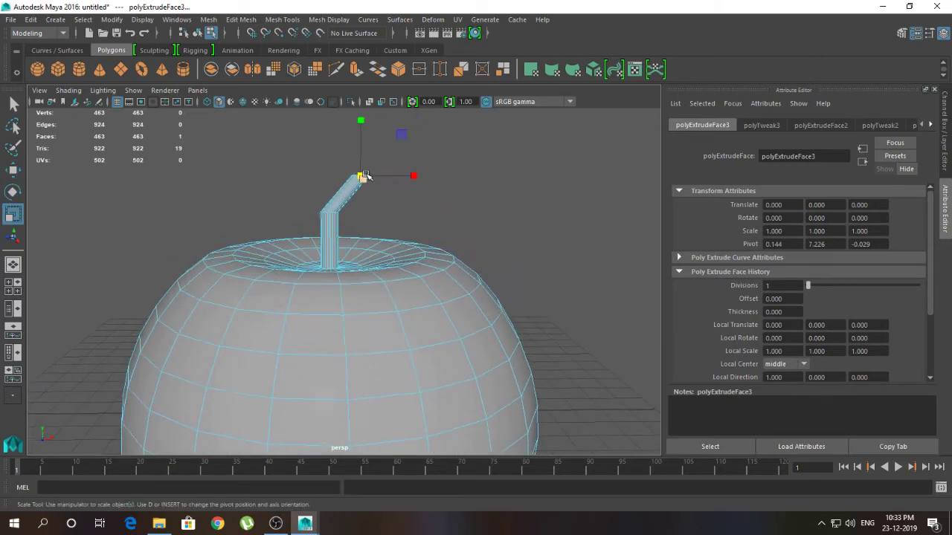
{"action": "key", "text": "ctrl+z"}
{"action": "left_click_drag", "start_coordinate": [391, 238], "coordinate": [439, 253], "text": "alt"}
{"action": "scroll", "coordinate": [439, 253], "scroll_direction": "up", "scroll_amount": 4}
{"action": "left_click_drag", "start_coordinate": [379, 192], "coordinate": [358, 184]}
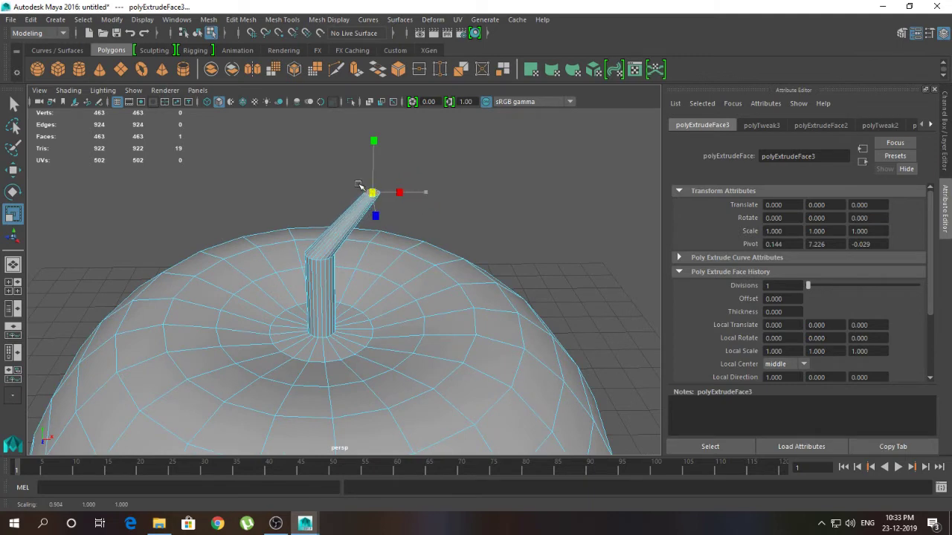
- Select the edge loop at the stem's bend and shift it slightly sideways and down
{"action": "scroll", "coordinate": [414, 261], "scroll_direction": "up", "scroll_amount": 4}
{"action": "right_click_drag", "start_coordinate": [298, 226], "coordinate": [302, 175]}
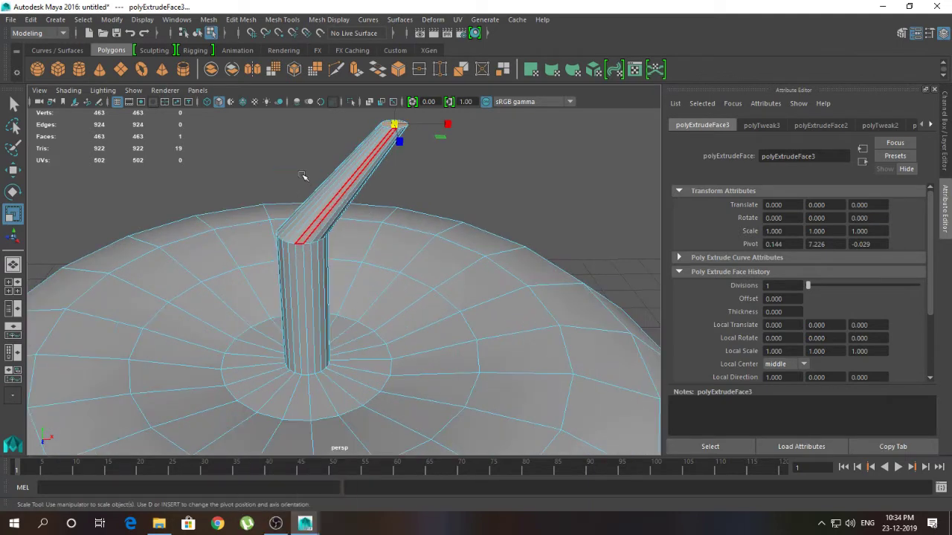
{"action": "double_click", "coordinate": [300, 246]}
{"action": "key", "text": "e"}
{"action": "key", "text": "w"}
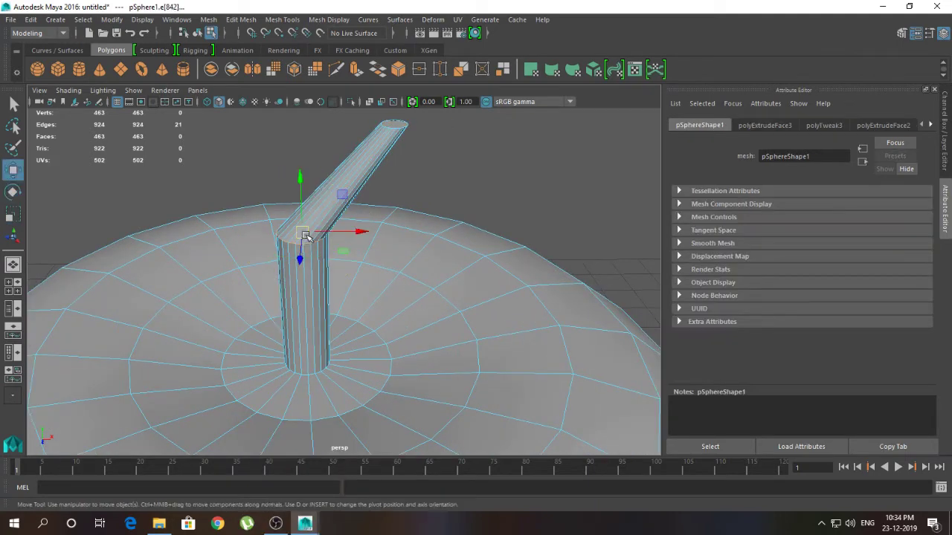
{"action": "left_click_drag", "start_coordinate": [303, 235], "coordinate": [315, 248]}
{"action": "key", "text": "e"}
{"action": "key", "text": "r"}
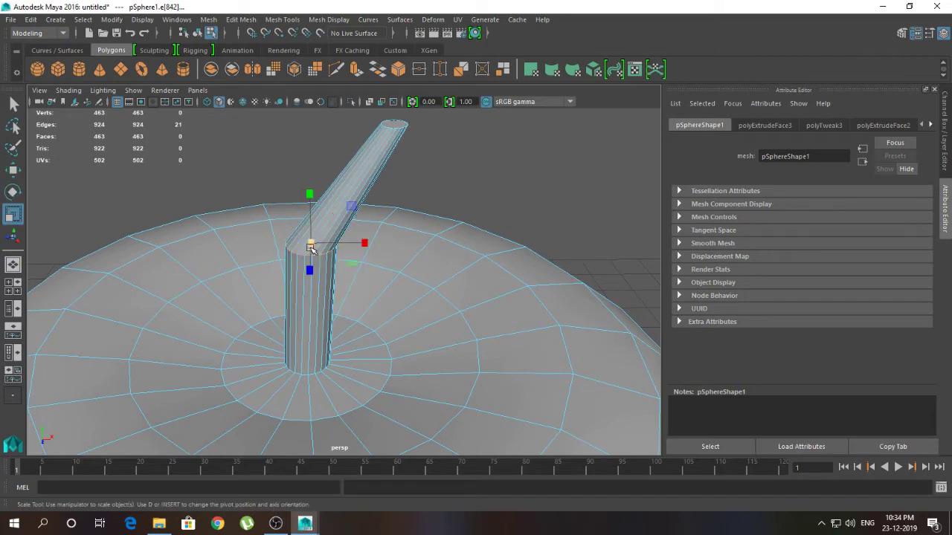
- Turn on smooth preview, return the model to object mode and check the whole apple with its stem
{"action": "key", "text": "3"}
{"action": "scroll", "coordinate": [285, 269], "scroll_direction": "down", "scroll_amount": 5}
{"action": "left_click_drag", "start_coordinate": [282, 272], "coordinate": [323, 267], "text": "alt"}
{"action": "right_click_drag", "start_coordinate": [367, 274], "coordinate": [472, 194]}
{"action": "scroll", "coordinate": [436, 278], "scroll_direction": "down", "scroll_amount": 4}
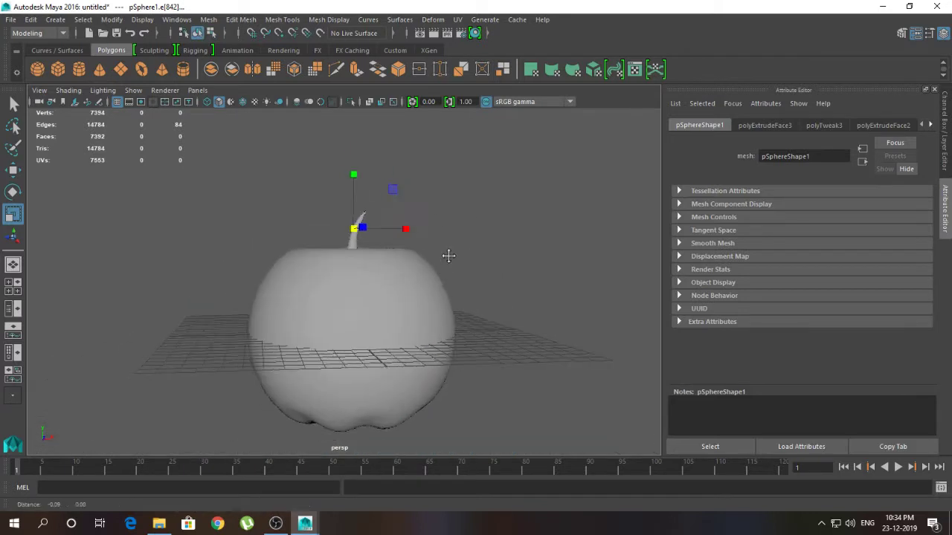
{"action": "left_click_drag", "start_coordinate": [435, 278], "coordinate": [434, 261], "text": "alt"}
{"action": "left_click", "coordinate": [487, 285]}
{"action": "left_click_drag", "start_coordinate": [486, 284], "coordinate": [466, 293], "text": "alt"}
- Apply a Lattice deformer to the apple and set its T Divisions to 4
{"action": "scroll", "coordinate": [525, 285], "scroll_direction": "up", "scroll_amount": 5}
{"action": "right_click_drag", "start_coordinate": [526, 285], "coordinate": [429, 279], "text": "alt"}
{"action": "left_click", "coordinate": [429, 279]}
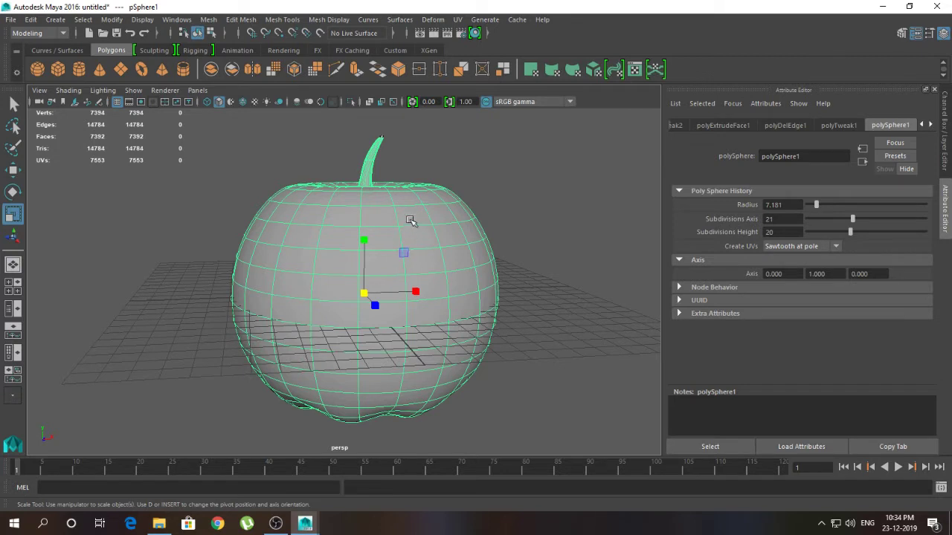
{"action": "left_click", "coordinate": [432, 20]}
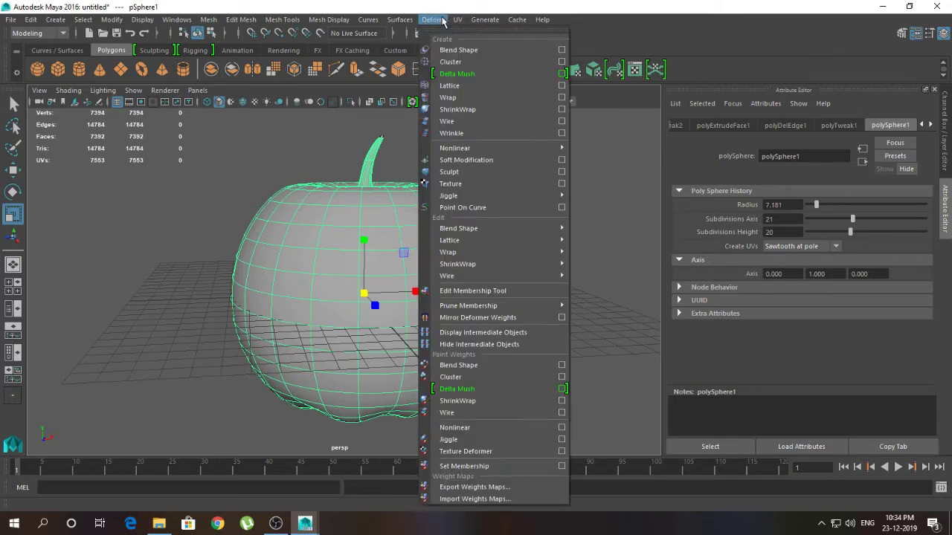
{"action": "left_click", "coordinate": [466, 85]}
{"action": "left_click", "coordinate": [747, 125]}
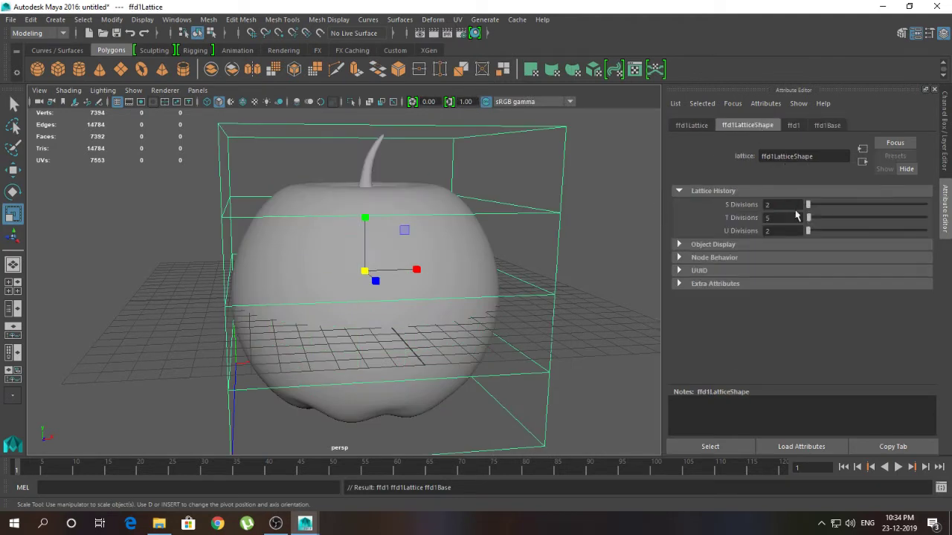
{"action": "left_click", "coordinate": [810, 218]}
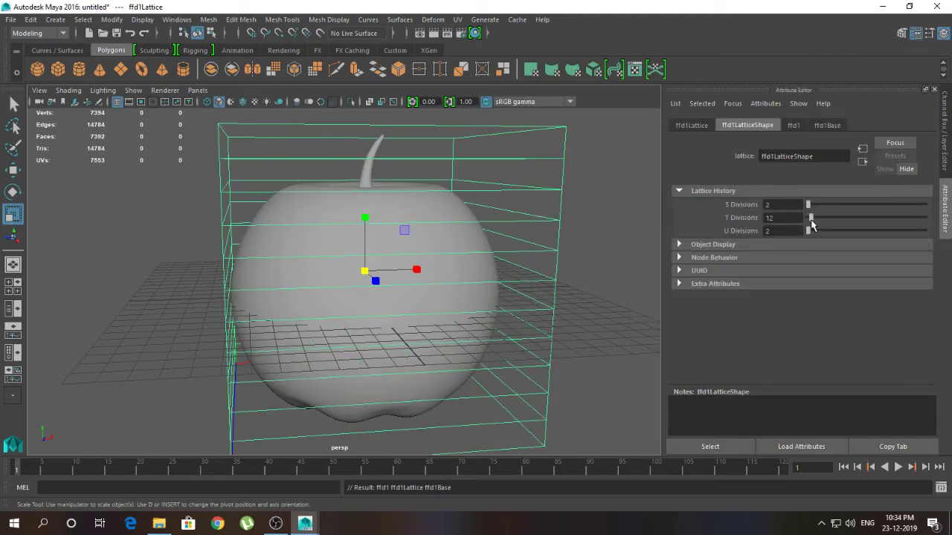
{"action": "key", "text": "Return"}
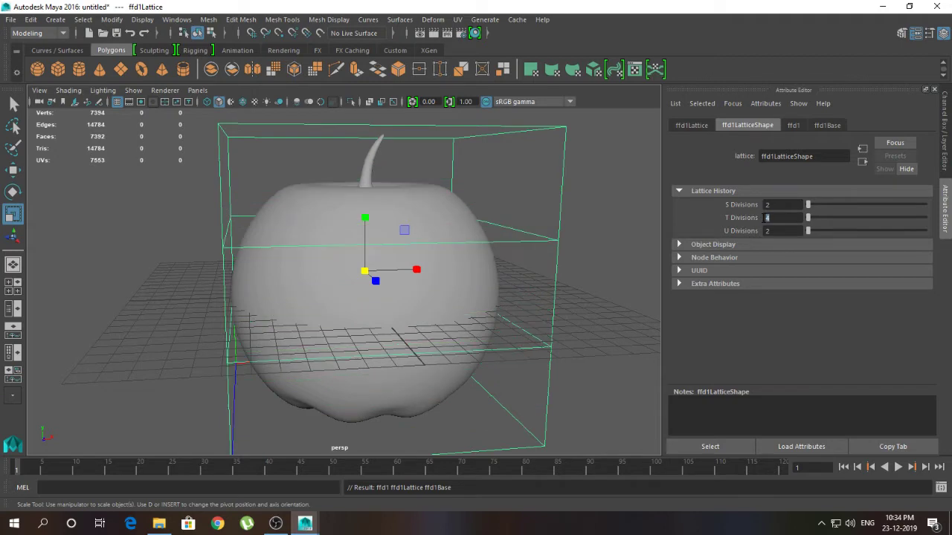
{"action": "key", "text": "Return"}
- Show the front view at full size and switch the lattice to lattice point selection
{"action": "key", "text": "space"}
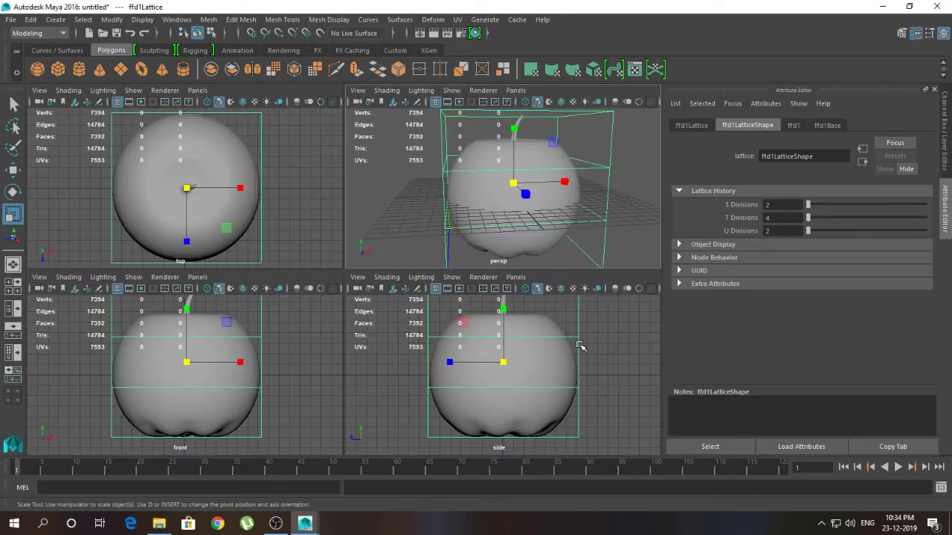
{"action": "key", "text": "space"}
{"action": "key", "text": "space"}
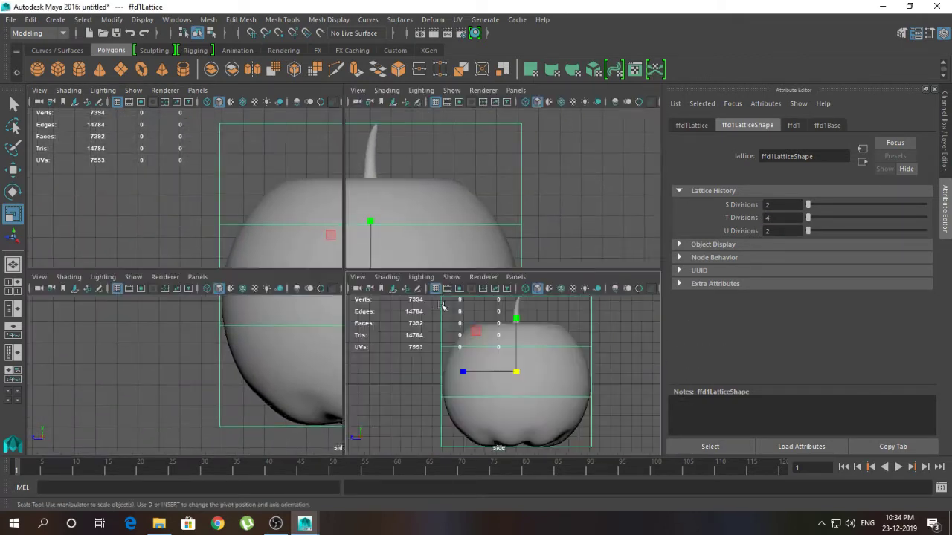
{"action": "key", "text": "space"}
{"action": "middle_click_drag", "start_coordinate": [299, 350], "coordinate": [313, 350], "text": "alt"}
{"action": "left_click_drag", "start_coordinate": [173, 192], "coordinate": [531, 316]}
{"action": "key", "text": "ctrl+z"}
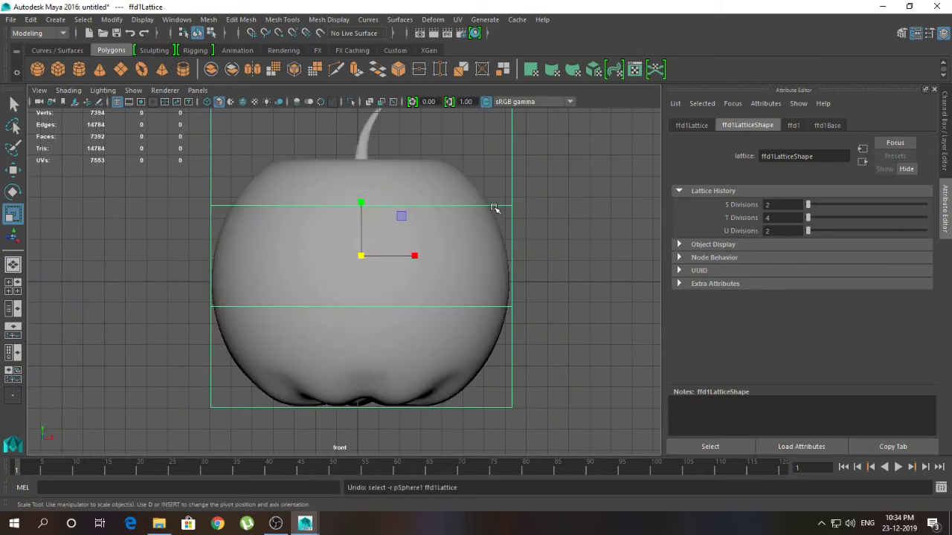
{"action": "right_click_drag", "start_coordinate": [494, 207], "coordinate": [462, 199]}
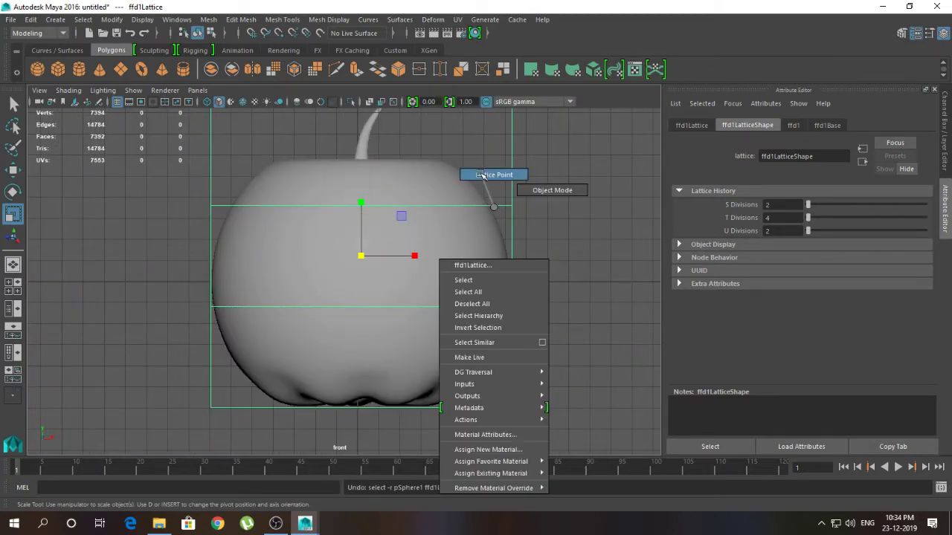
{"action": "right_click_drag", "start_coordinate": [487, 178], "coordinate": [487, 178]}
- Select the two middle rows of lattice points and move them up to widen the apple's upper body
{"action": "left_click_drag", "start_coordinate": [141, 181], "coordinate": [587, 351]}
{"action": "key", "text": "w"}
{"action": "left_click_drag", "start_coordinate": [364, 202], "coordinate": [371, 168]}
- Select the bottom row of lattice points and scale it inward to taper the apple's base
{"action": "left_click_drag", "start_coordinate": [147, 407], "coordinate": [563, 465]}
{"action": "key", "text": "e"}
{"action": "key", "text": "r"}
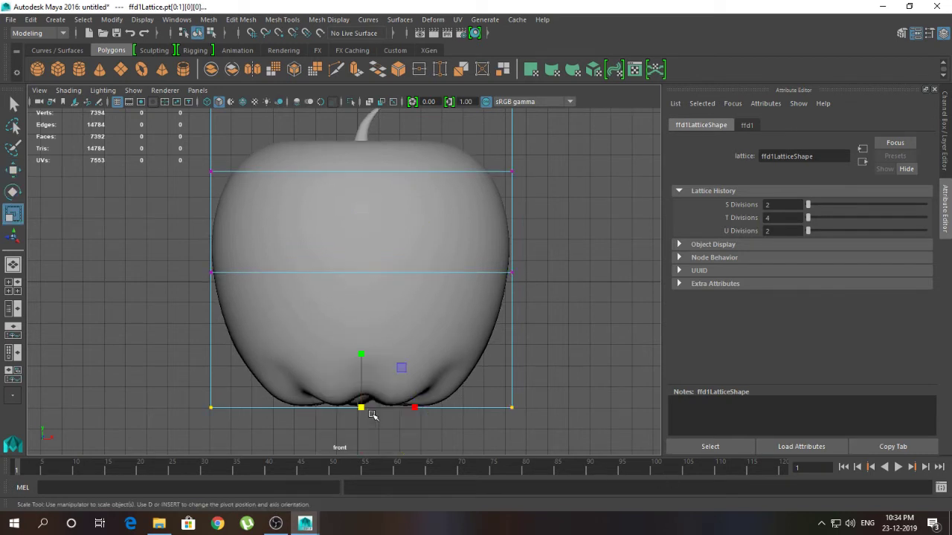
{"action": "mouse_move", "coordinate": [361, 410]}
{"action": "left_mouse_down"}
{"action": "mouse_move", "coordinate": [326, 402]}
{"action": "mouse_move", "coordinate": [358, 408]}
{"action": "left_mouse_up"}
- Select the lower middle row of lattice points and move it down slightly
{"action": "left_click_drag", "start_coordinate": [212, 247], "coordinate": [624, 327]}
{"action": "key", "text": "w"}
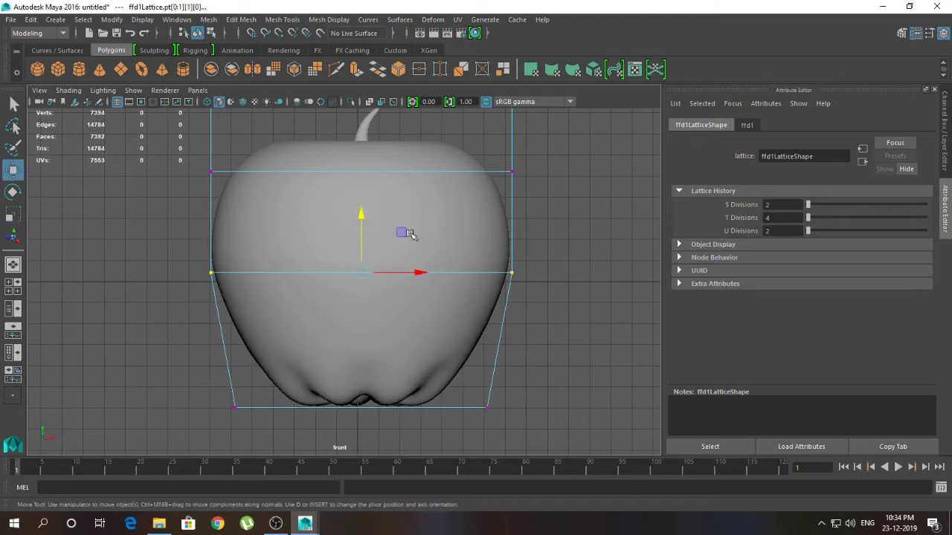
{"action": "left_click_drag", "start_coordinate": [359, 213], "coordinate": [363, 222]}
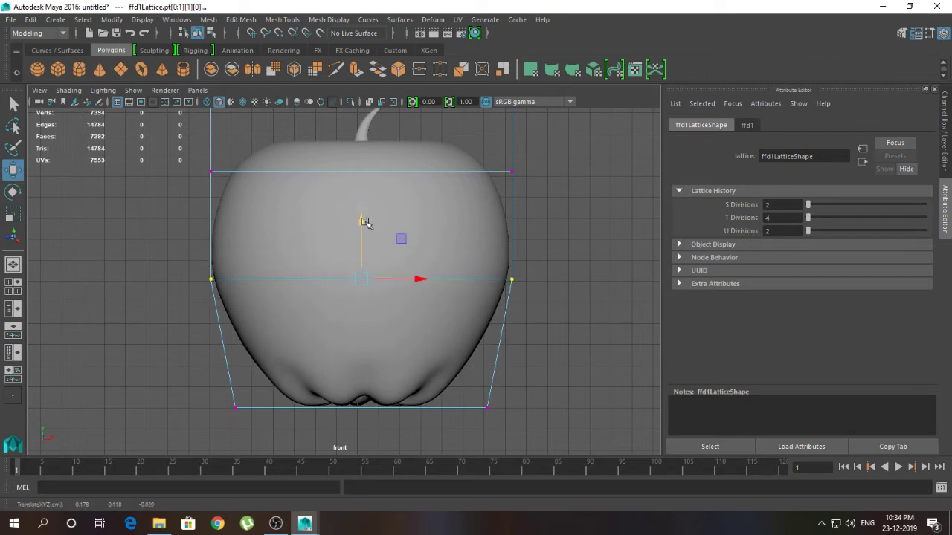
- Scale the bottom row of lattice points slightly outward and lower it to lengthen the apple's base
{"action": "left_click_drag", "start_coordinate": [195, 375], "coordinate": [607, 462]}
{"action": "key", "text": "e"}
{"action": "key", "text": "r"}
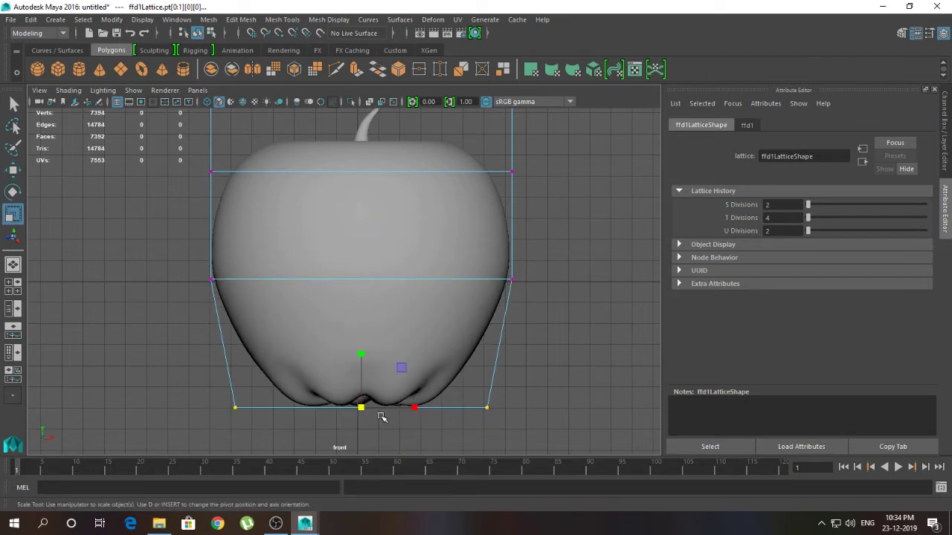
{"action": "left_click_drag", "start_coordinate": [362, 406], "coordinate": [365, 406]}
{"action": "key", "text": "w"}
{"action": "left_click_drag", "start_coordinate": [364, 347], "coordinate": [367, 356]}
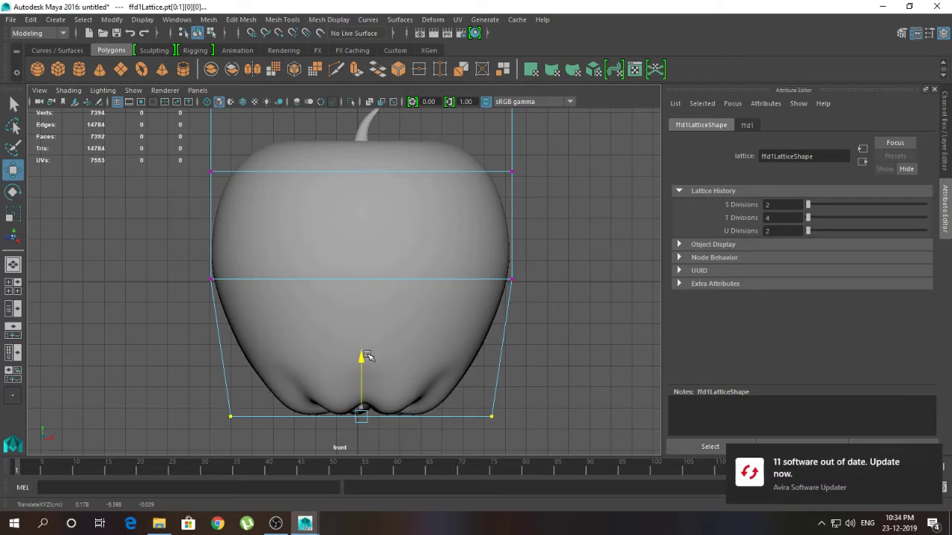
- Deselect the lattice points, return to the perspective view and select the apple mesh
{"action": "left_click", "coordinate": [554, 349]}
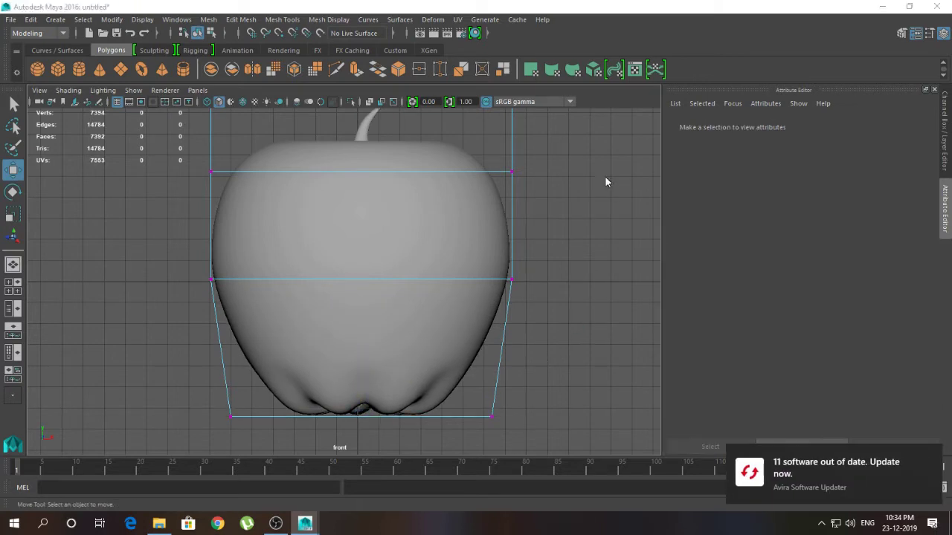
{"action": "key", "text": "space"}
{"action": "key", "text": "space"}
{"action": "right_click_drag", "start_coordinate": [414, 216], "coordinate": [429, 238], "text": "alt"}
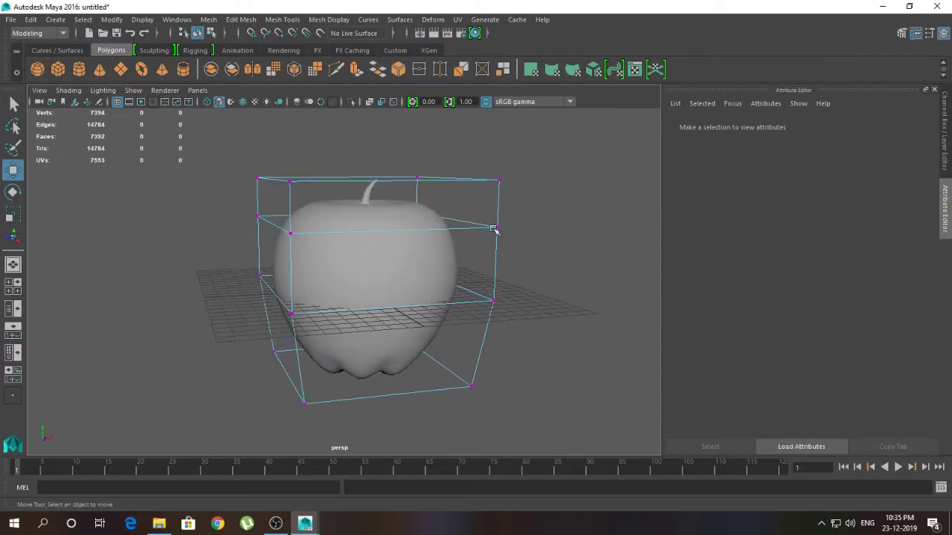
{"action": "left_click", "coordinate": [369, 208]}
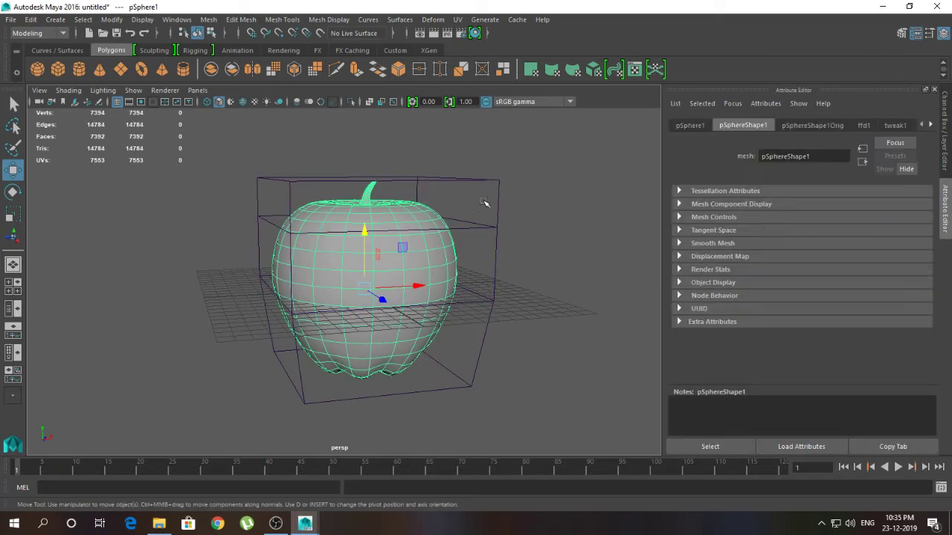
- Add the lattice to the selection and delete the construction history of the apple and lattice
{"action": "left_click", "coordinate": [500, 198]}
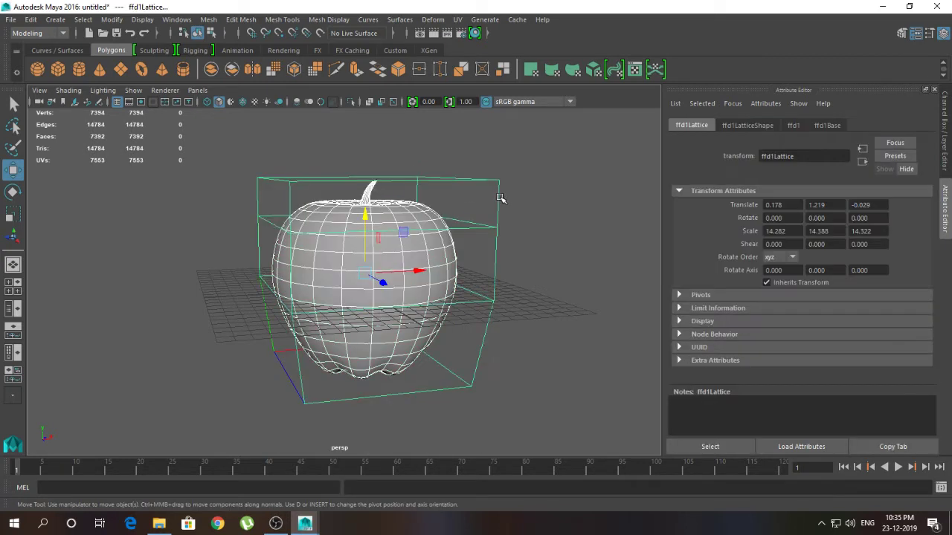
{"action": "left_click", "coordinate": [30, 20]}
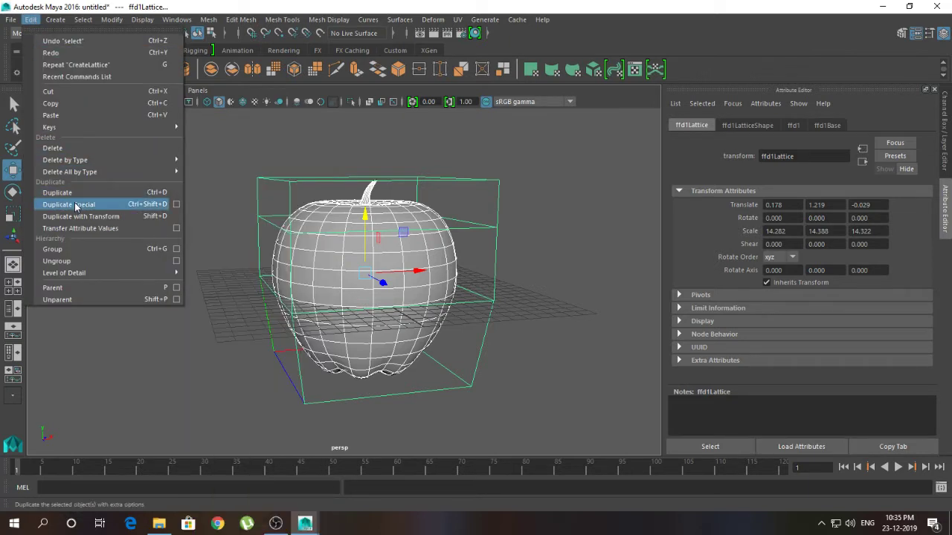
{"action": "mouse_move", "coordinate": [96, 159]}
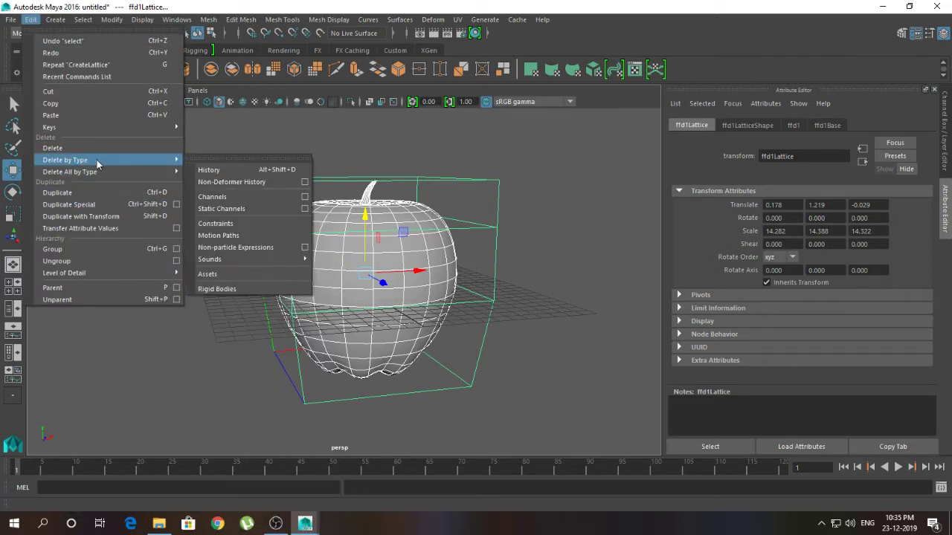
{"action": "left_click", "coordinate": [207, 173]}
{"action": "left_click", "coordinate": [484, 260]}
{"action": "left_click_drag", "start_coordinate": [493, 255], "coordinate": [374, 147], "text": "alt"}
{"action": "left_click", "coordinate": [421, 235]}
{"action": "key", "text": "e"}
{"action": "key", "text": "w"}
{"action": "left_click_drag", "start_coordinate": [521, 312], "coordinate": [457, 333], "text": "alt"}
{"action": "left_click", "coordinate": [448, 345]}
- Select the apple mesh and apply a planar UV projection from the Y axis, fitted to the bounding box
{"action": "left_click", "coordinate": [343, 274]}
{"action": "mouse_move", "coordinate": [403, 291]}
{"action": "left_mouse_down", "text": "alt"}
{"action": "mouse_move", "coordinate": [427, 282]}
{"action": "mouse_move", "coordinate": [433, 257]}
{"action": "mouse_move", "coordinate": [413, 289]}
{"action": "left_mouse_up", "text": "alt"}
{"action": "right_click_drag", "start_coordinate": [413, 290], "coordinate": [464, 298], "text": "alt"}
{"action": "left_click_drag", "start_coordinate": [448, 282], "coordinate": [474, 317], "text": "alt"}
{"action": "left_click", "coordinate": [459, 20]}
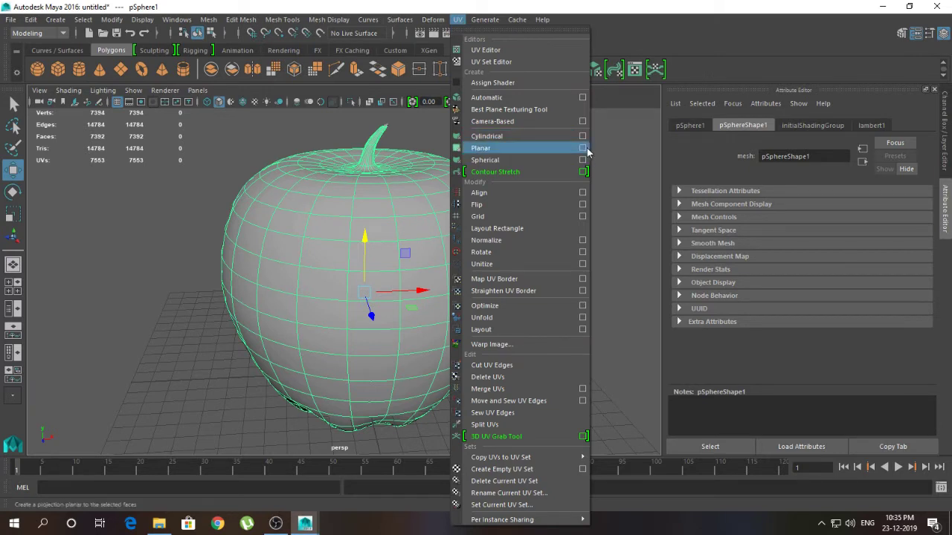
{"action": "left_click", "coordinate": [583, 148]}
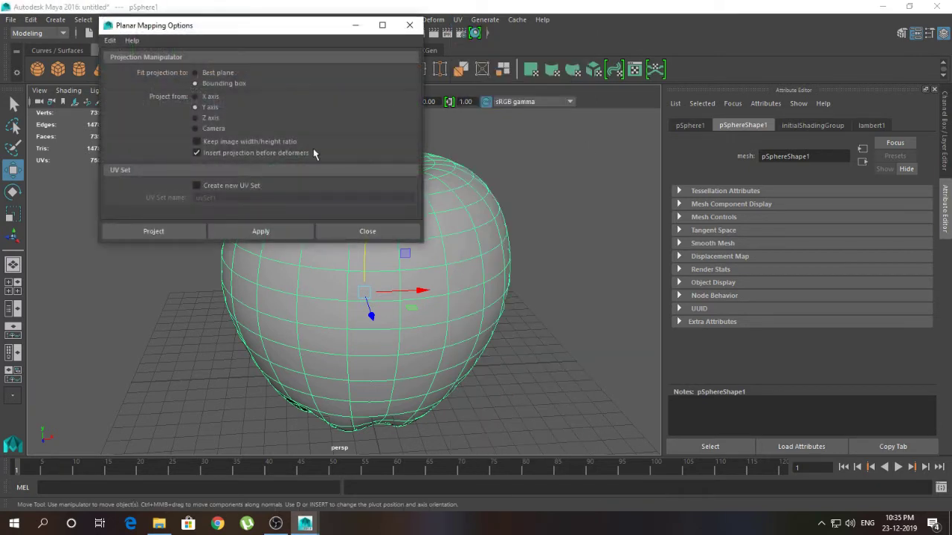
{"action": "left_click", "coordinate": [288, 234]}
{"action": "left_click", "coordinate": [364, 232]}
{"action": "left_click", "coordinate": [558, 295]}
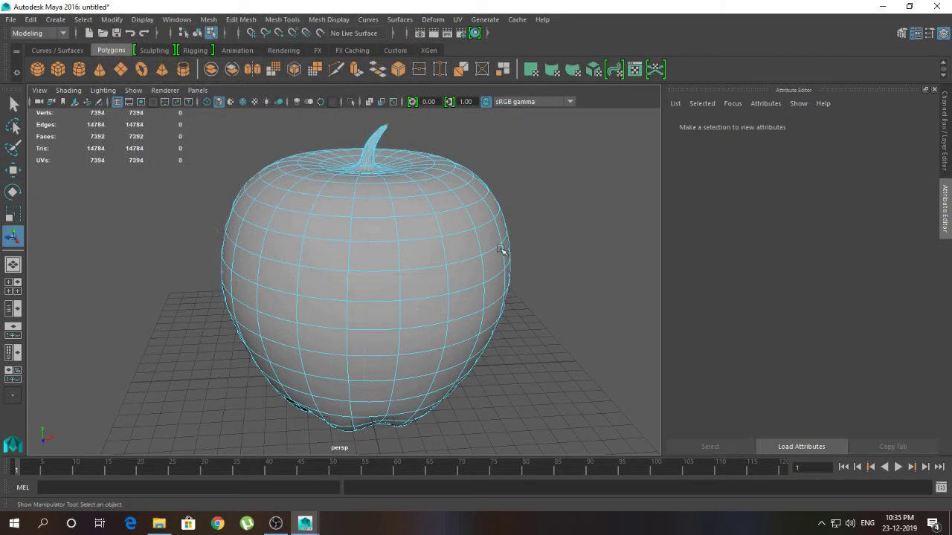
- Open the UV Editor
{"action": "left_click", "coordinate": [457, 20]}
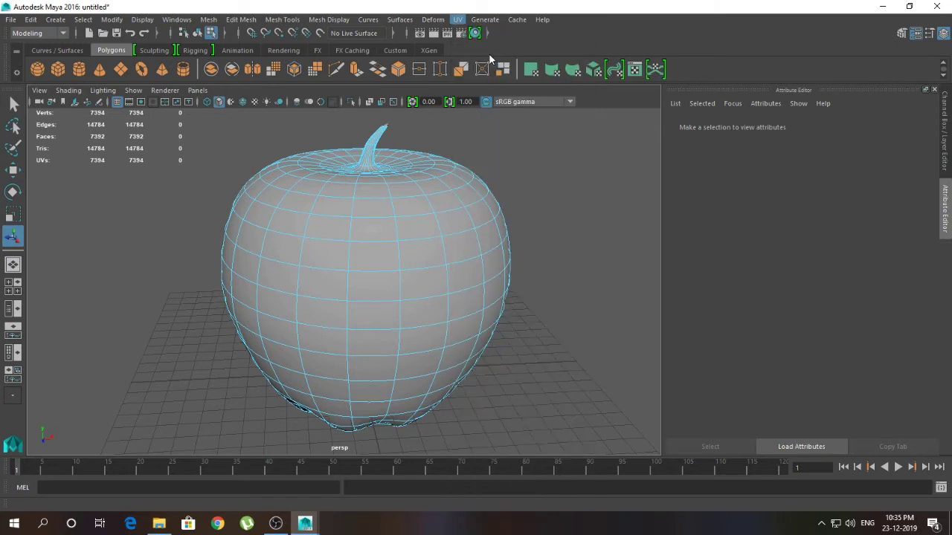